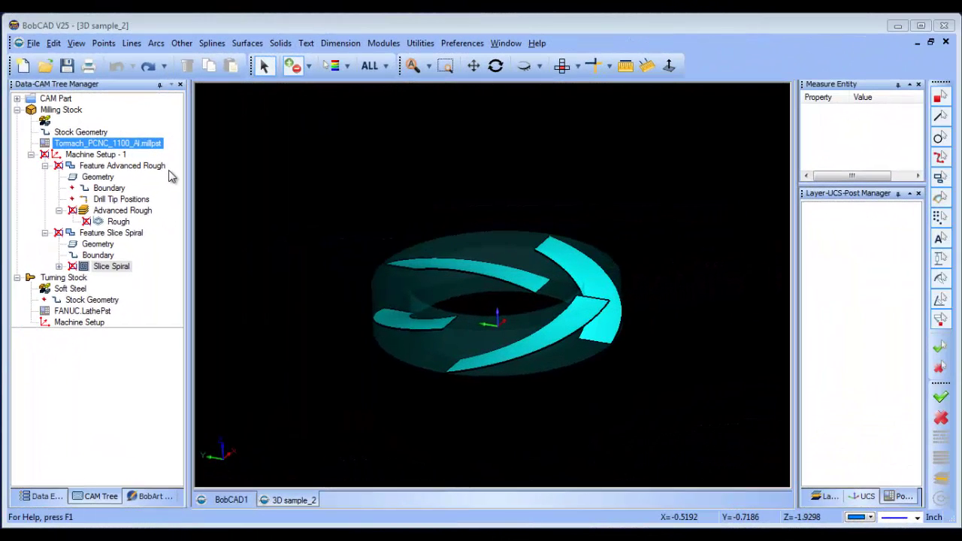
# - Select the Feature Advanced Rough operation and orbit the ring to view it from above
pyautogui.click(167, 169)
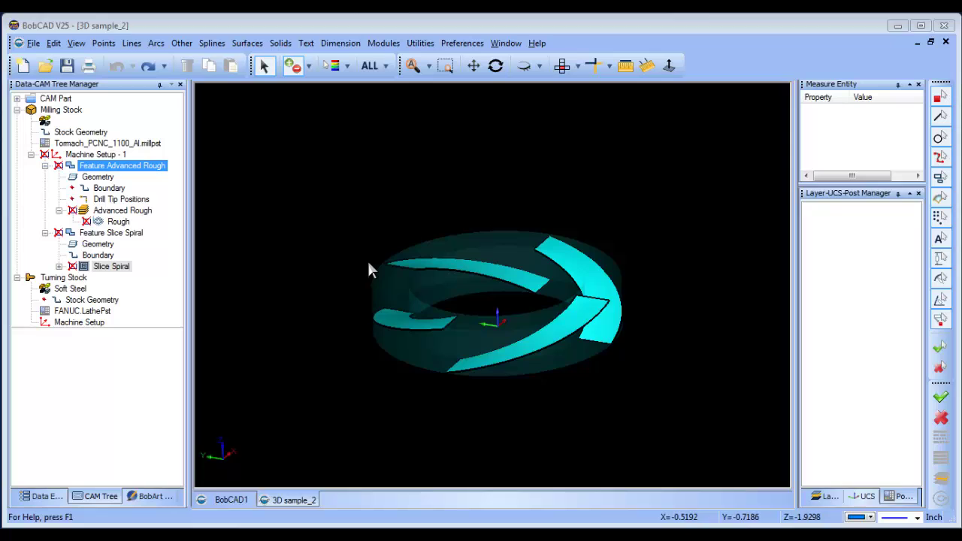
pyautogui.moveTo(441, 218); pyautogui.dragTo(574, 380, button='middle')
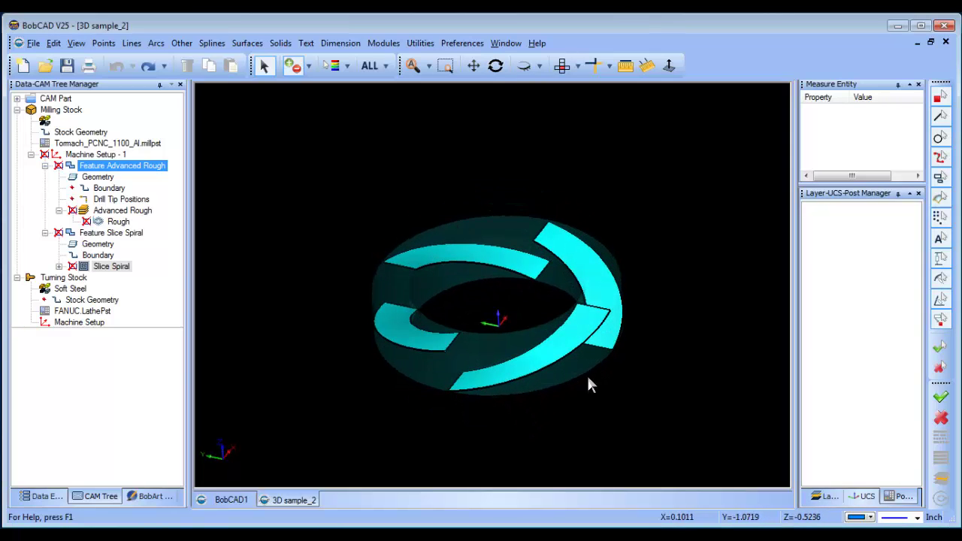
pyautogui.moveTo(670, 389); pyautogui.dragTo(883, 439, button='middle')
# - Add a new layer 005 from the layer list's right-click menu
pyautogui.click(812, 499)
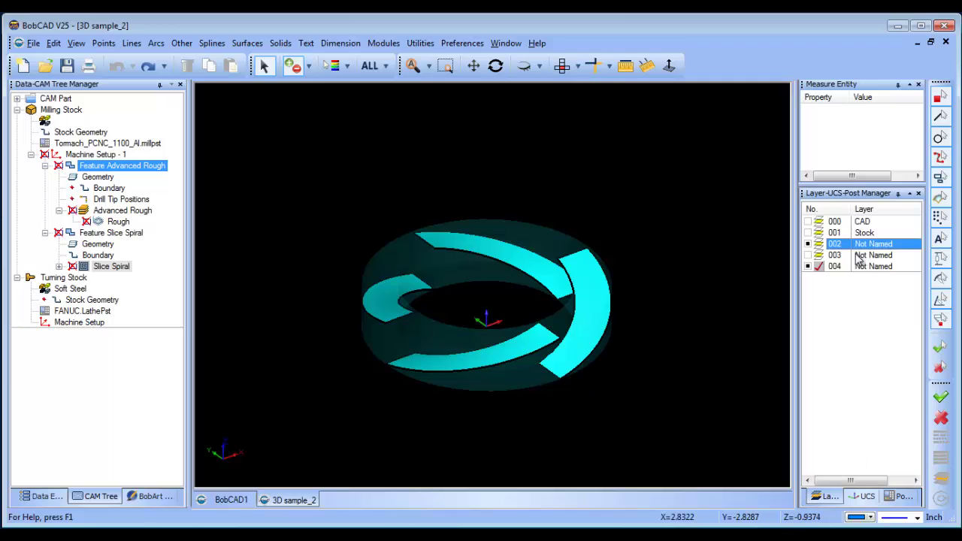
pyautogui.rightClick(866, 269)
pyautogui.click(888, 273)
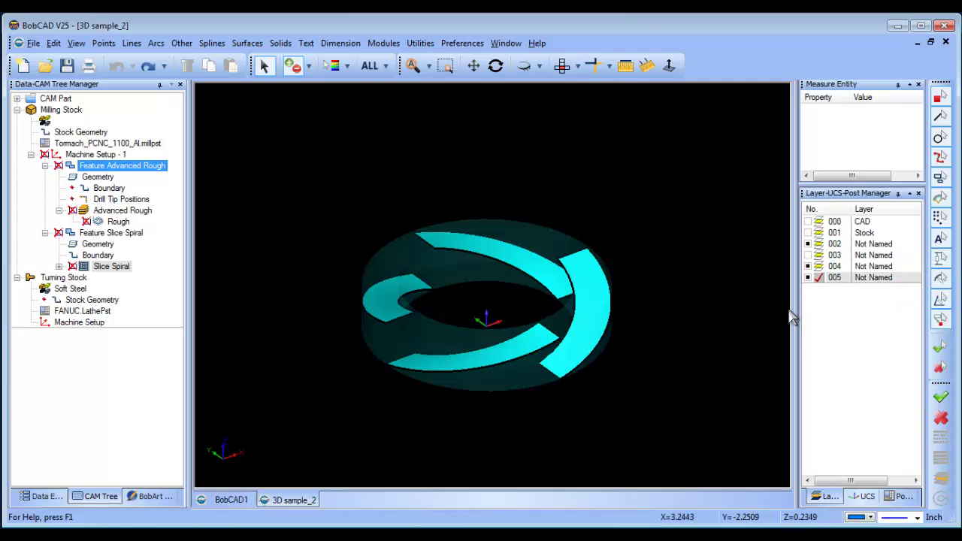
pyautogui.moveTo(646, 363); pyautogui.dragTo(519, 353, button='middle')
# - Extract two vertical ring-wall edges as lines with Utilities > Extract Edges > Single
pyautogui.click(421, 43)
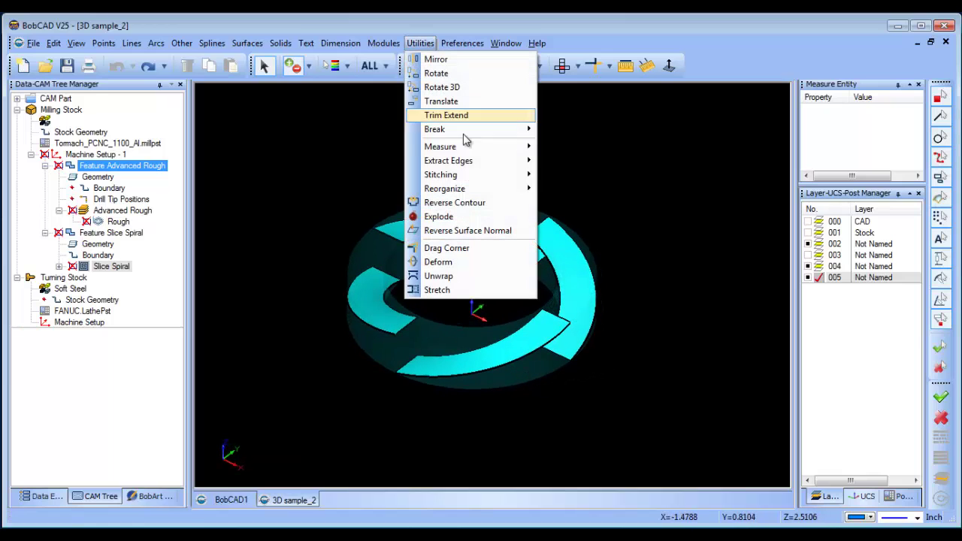
pyautogui.moveTo(486, 160)
pyautogui.click(561, 160)
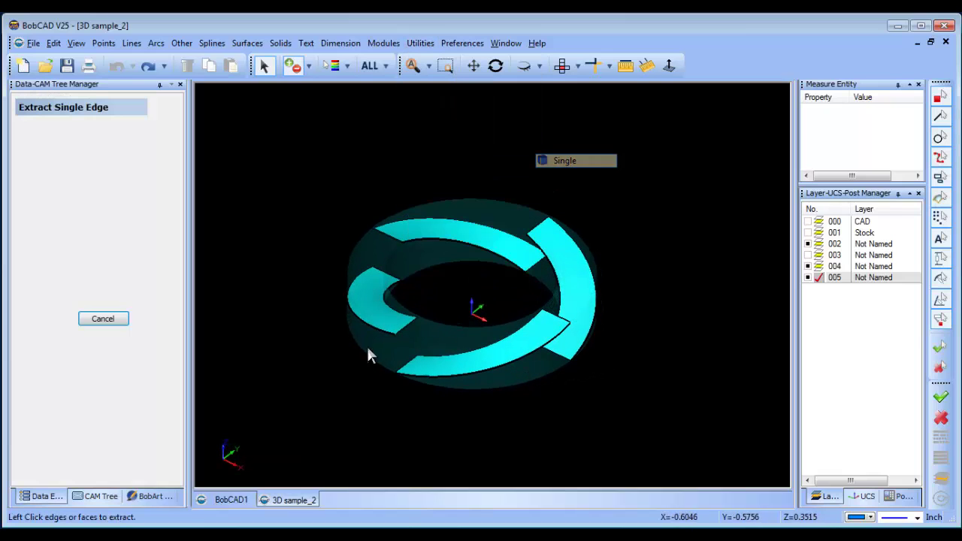
pyautogui.click(406, 329)
pyautogui.click(402, 366)
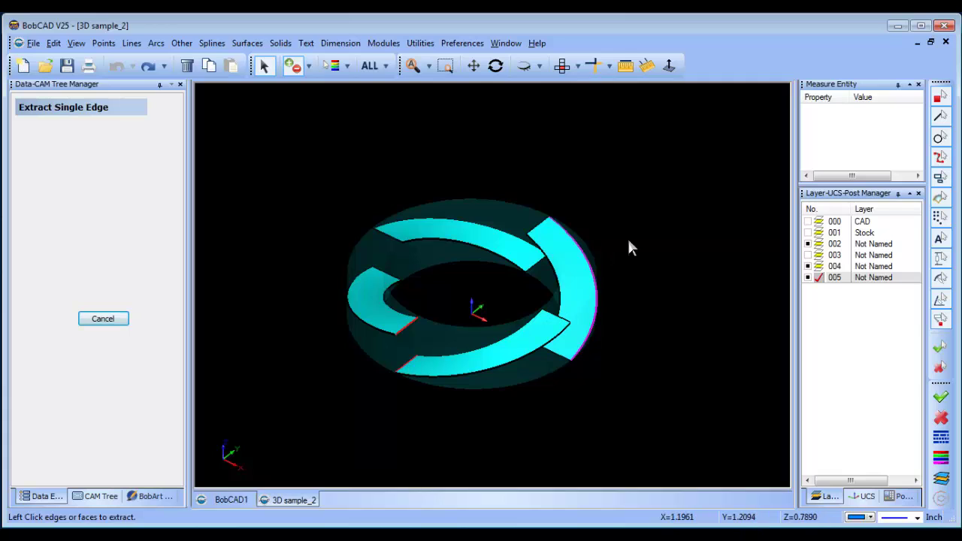
pyautogui.rightClick(646, 225)
pyautogui.click(672, 234)
# - Hide layers 004 and 002 and end the edge extraction
pyautogui.click(809, 267)
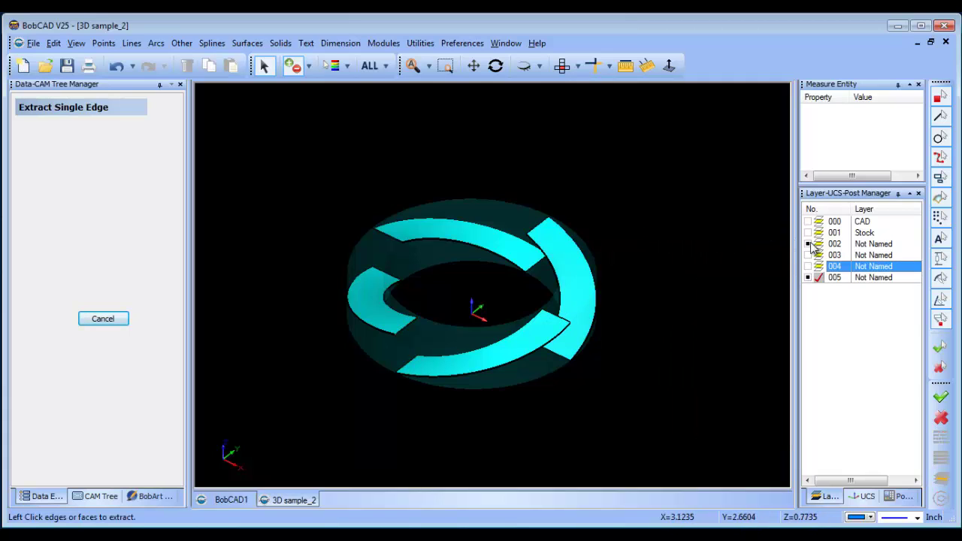
pyautogui.click(810, 245)
pyautogui.rightClick(374, 193)
pyautogui.click(412, 217)
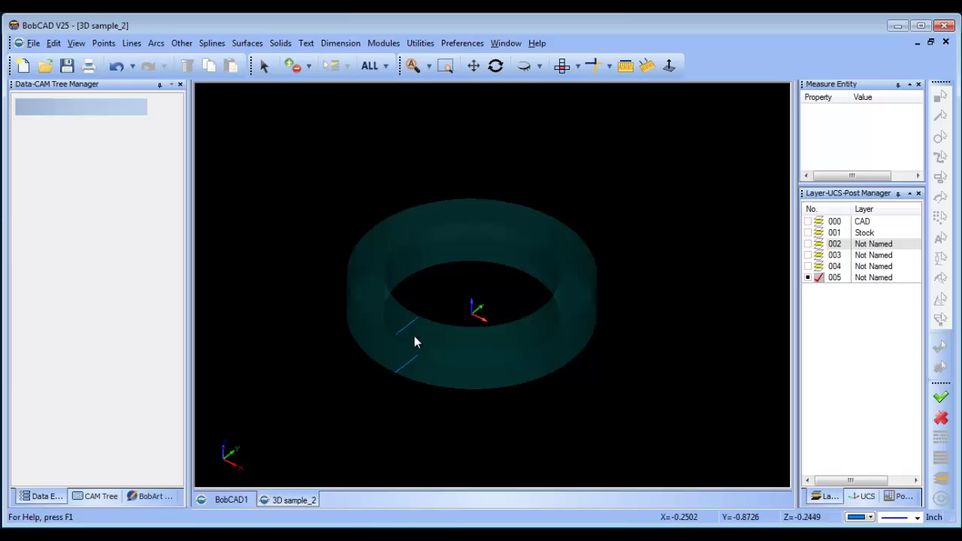
# - Build a Cross Section surface spanning the two extracted wall edge lines
pyautogui.click(248, 43)
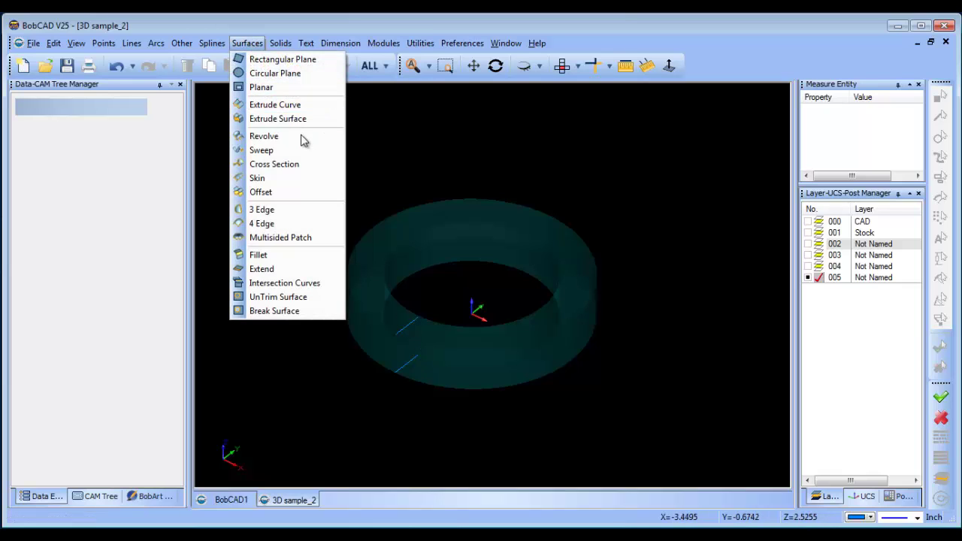
pyautogui.click(301, 166)
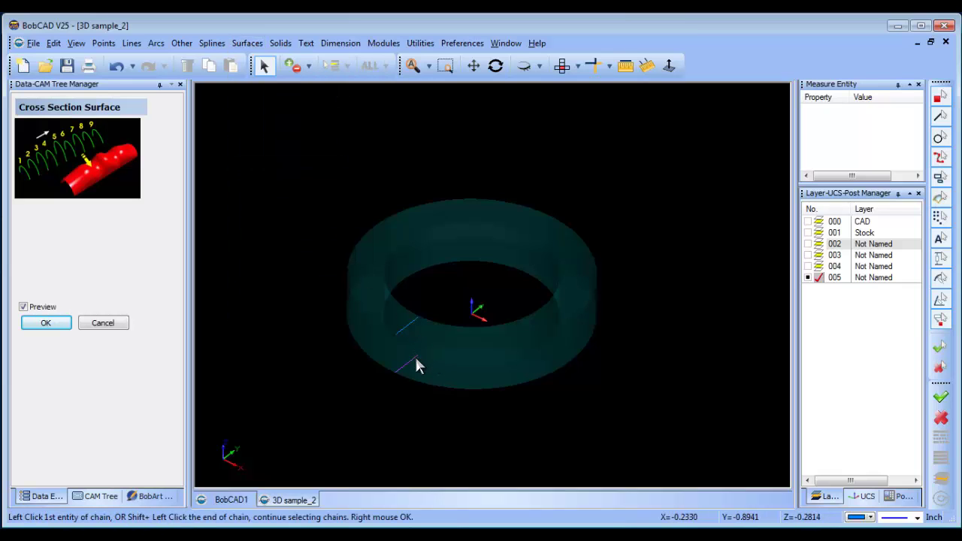
pyautogui.click(416, 358)
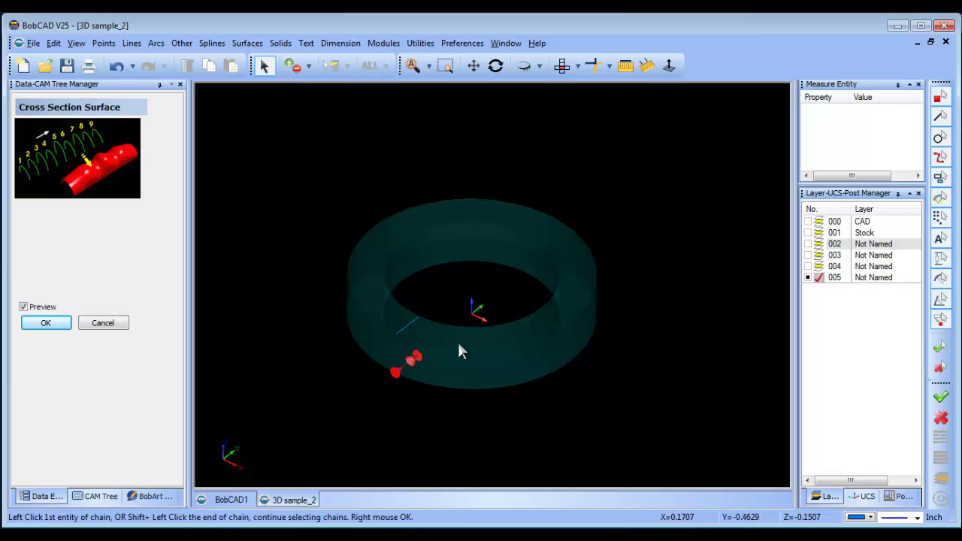
pyautogui.rightClick(461, 292)
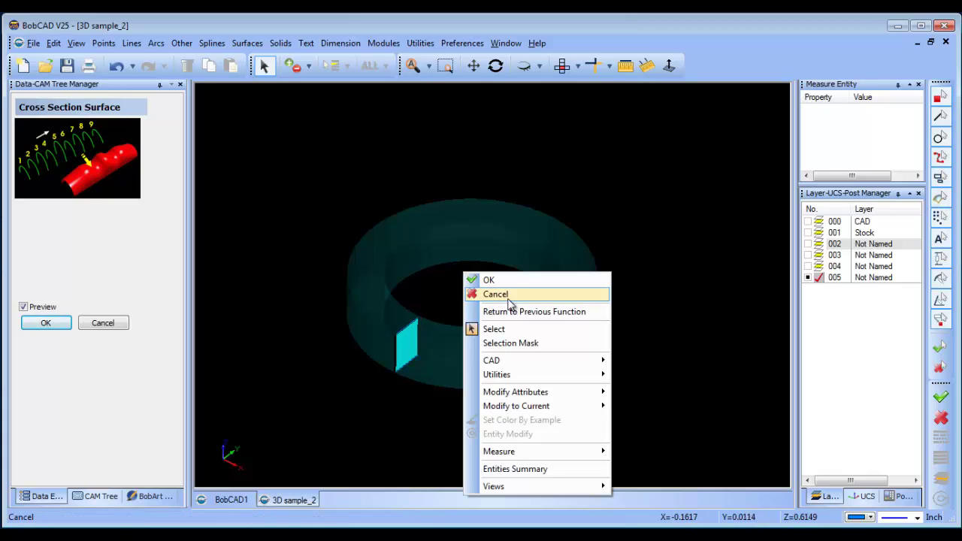
pyautogui.click(504, 295)
# - Rotate the wall surface 90° about Z with 3 copies
pyautogui.click(420, 43)
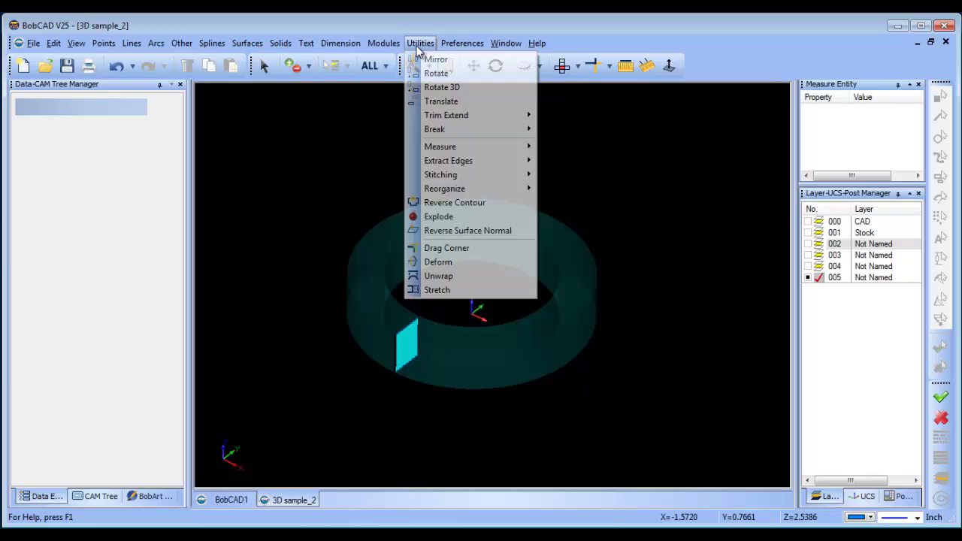
pyautogui.click(442, 71)
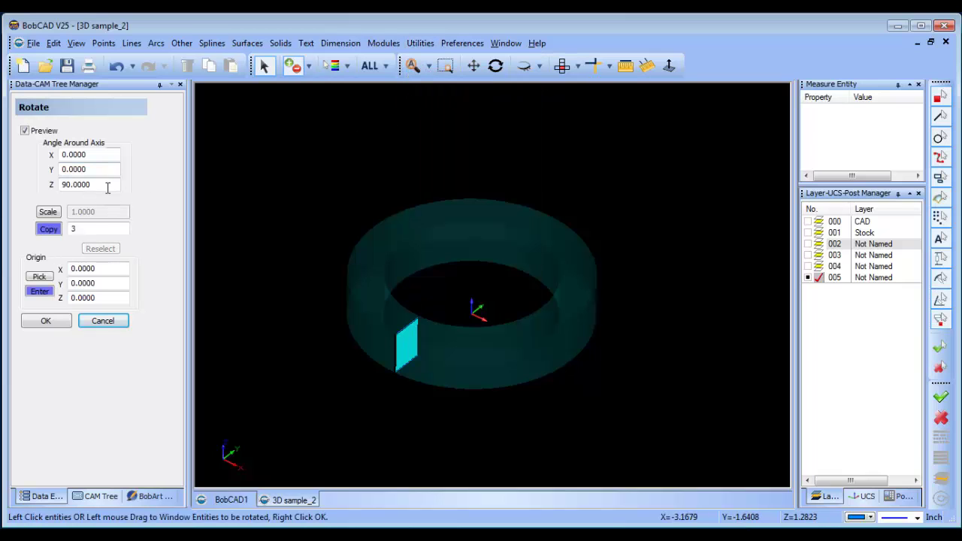
pyautogui.click(107, 188)
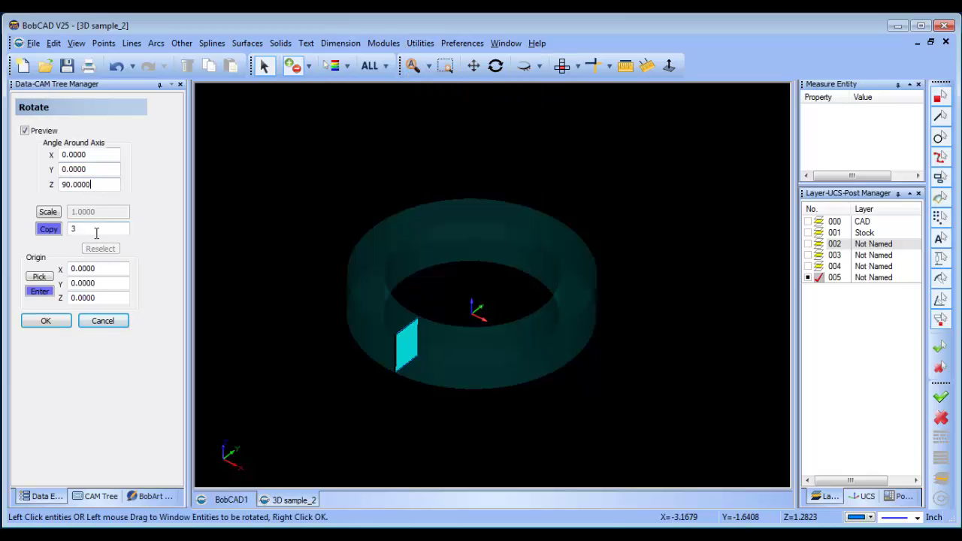
pyautogui.click(406, 345)
pyautogui.rightClick(213, 203)
pyautogui.click(229, 213)
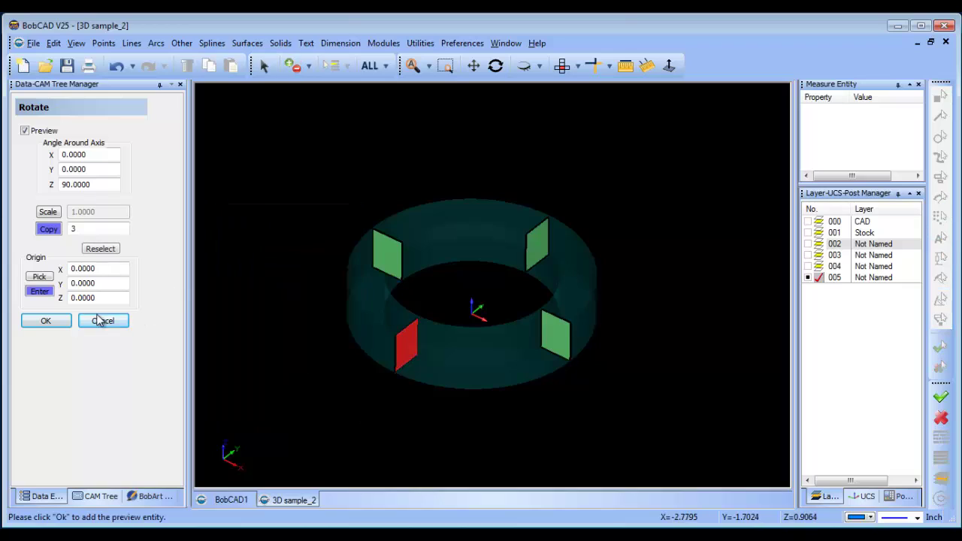
pyautogui.click(60, 322)
pyautogui.click(116, 323)
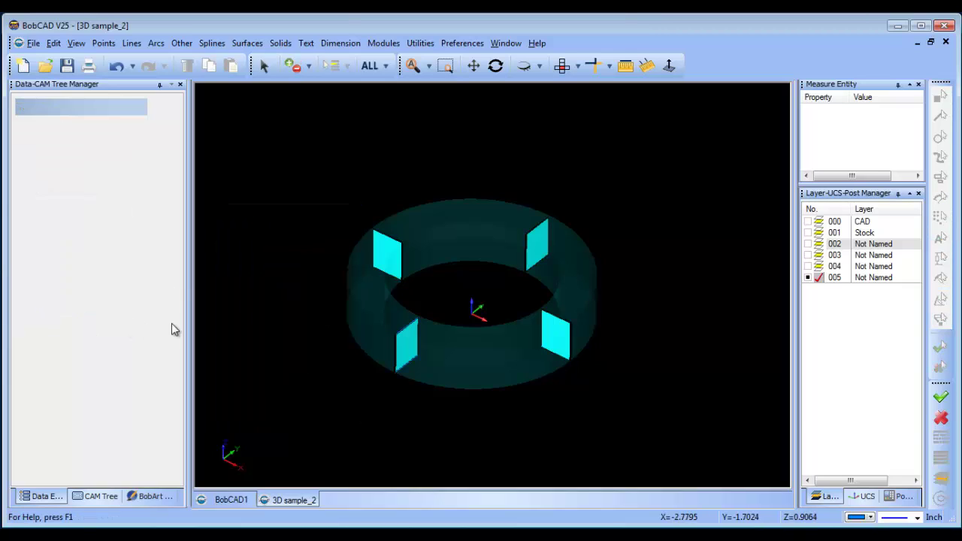
# - Turn layer 002 back on to show the ring segments, then cancel the pending command
pyautogui.click(810, 256)
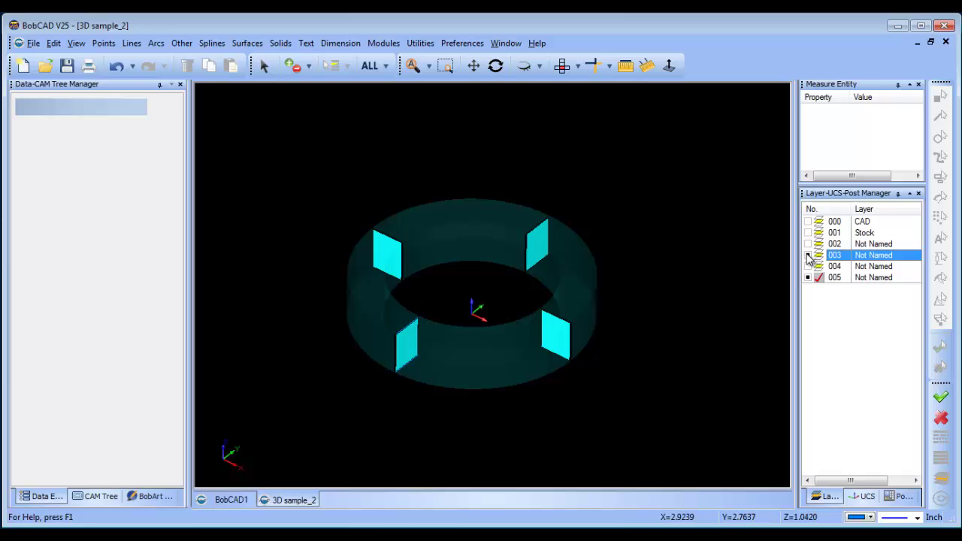
pyautogui.click(809, 245)
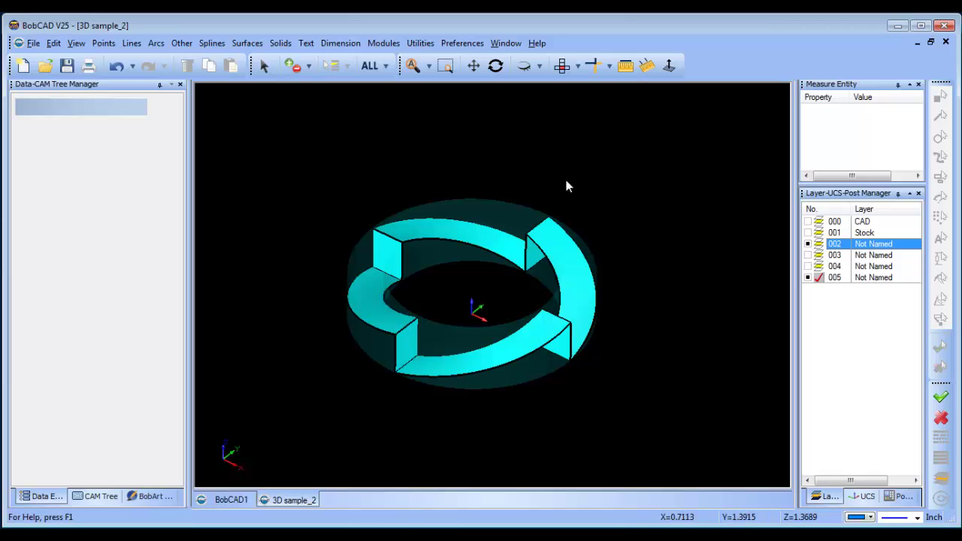
pyautogui.rightClick(436, 142)
pyautogui.click(470, 164)
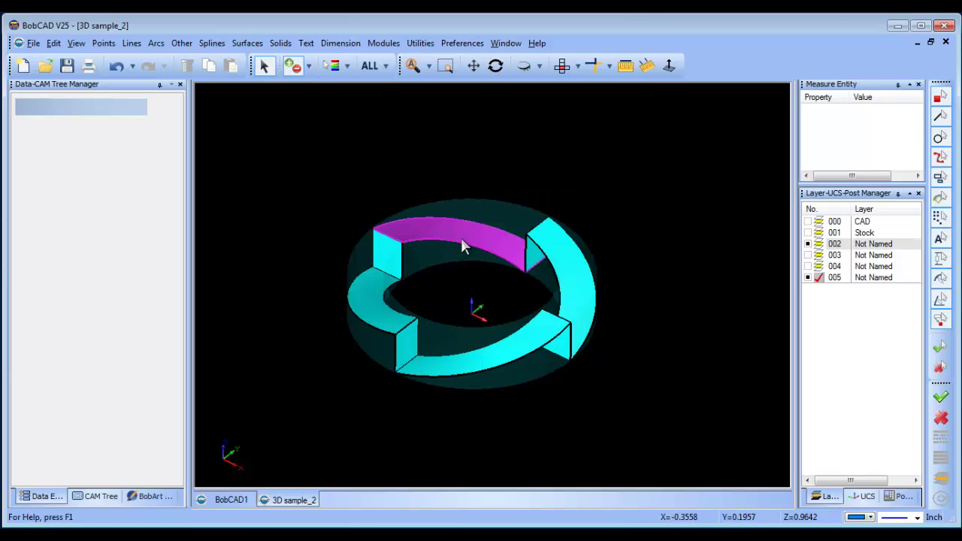
# - Start a Solids Add and merge the bottom ring segment into the left one
pyautogui.click(281, 42)
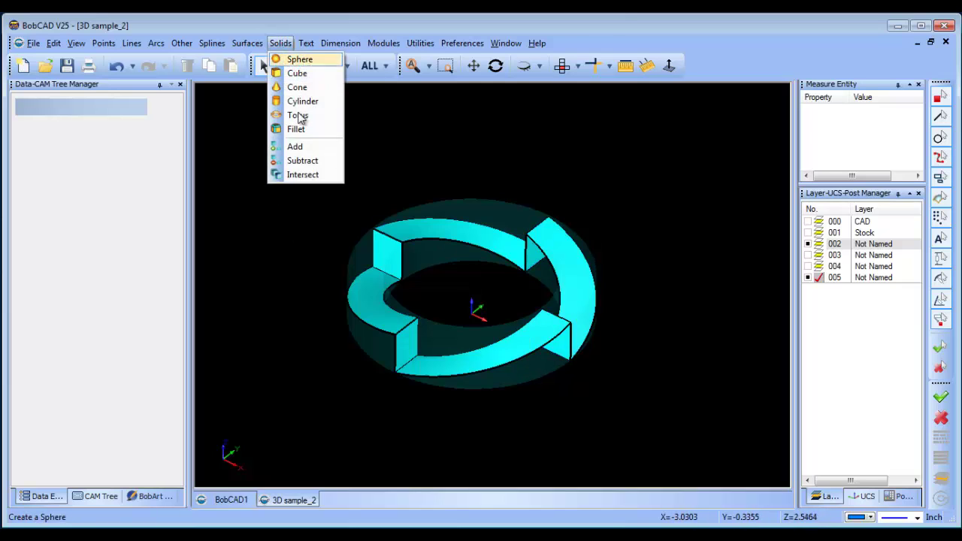
pyautogui.click(302, 146)
pyautogui.click(388, 316)
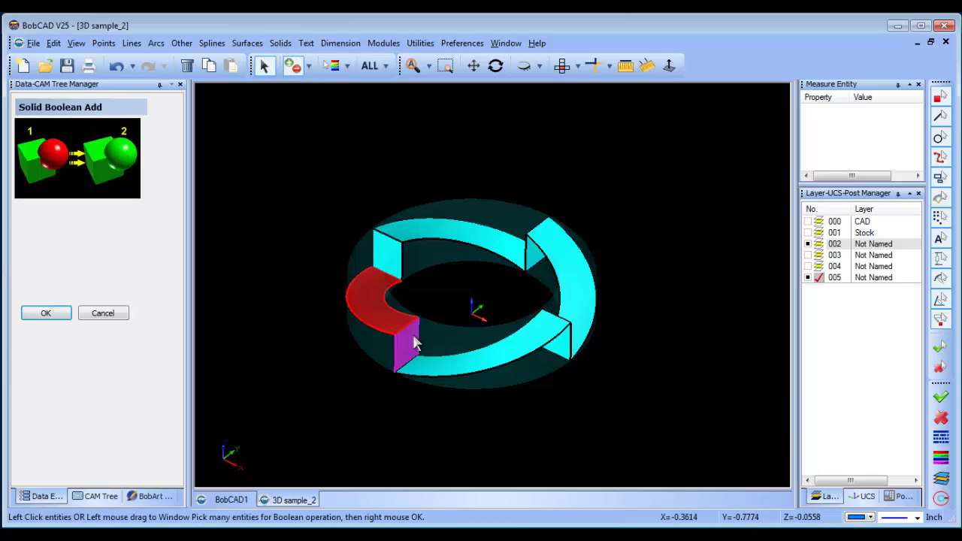
pyautogui.rightClick(424, 330)
pyautogui.click(450, 336)
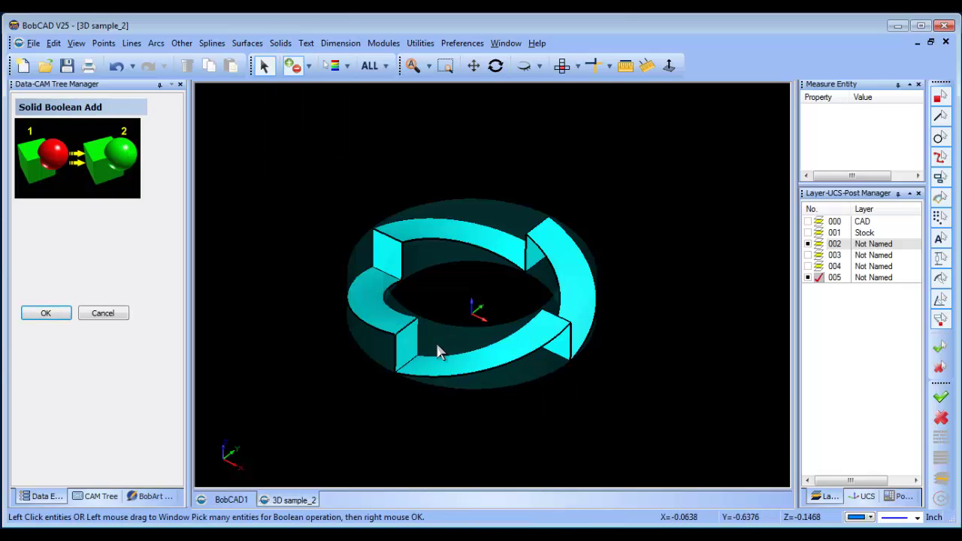
pyautogui.click(413, 346)
pyautogui.click(443, 374)
pyautogui.rightClick(444, 325)
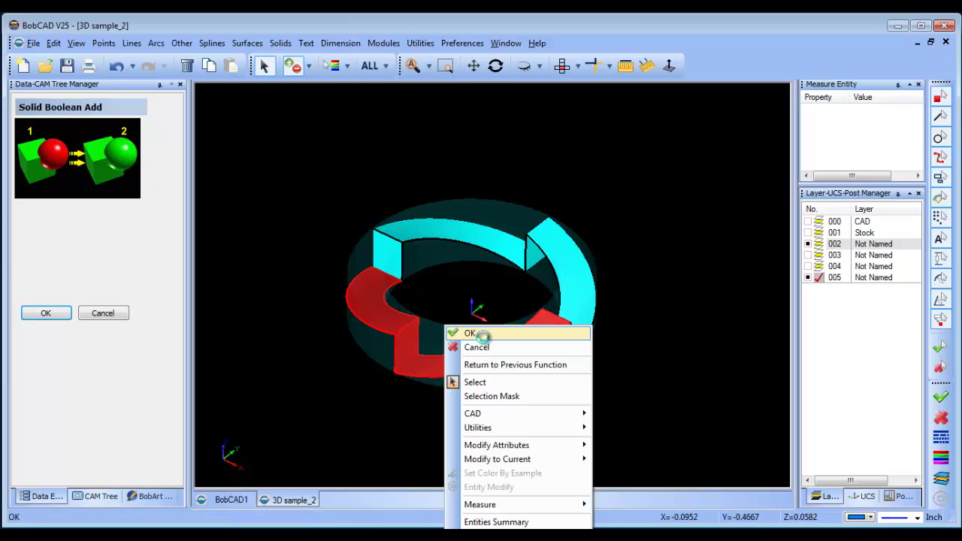
pyautogui.click(481, 336)
# - Merge the next ring segment into the combined left solid
pyautogui.moveTo(589, 398); pyautogui.dragTo(410, 315, button='middle')
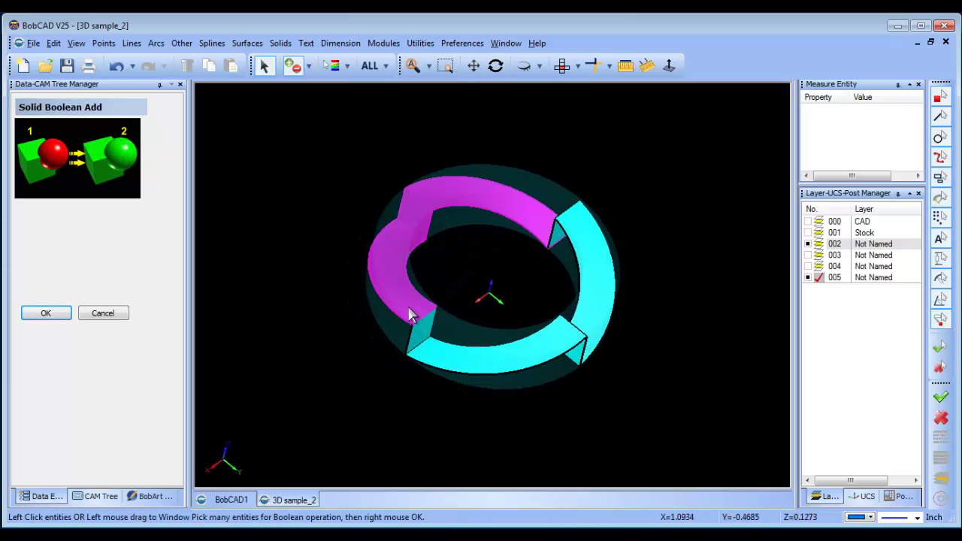
pyautogui.click(412, 323)
pyautogui.rightClick(478, 310)
pyautogui.click(491, 314)
pyautogui.click(425, 337)
pyautogui.click(451, 358)
pyautogui.rightClick(460, 305)
pyautogui.click(481, 311)
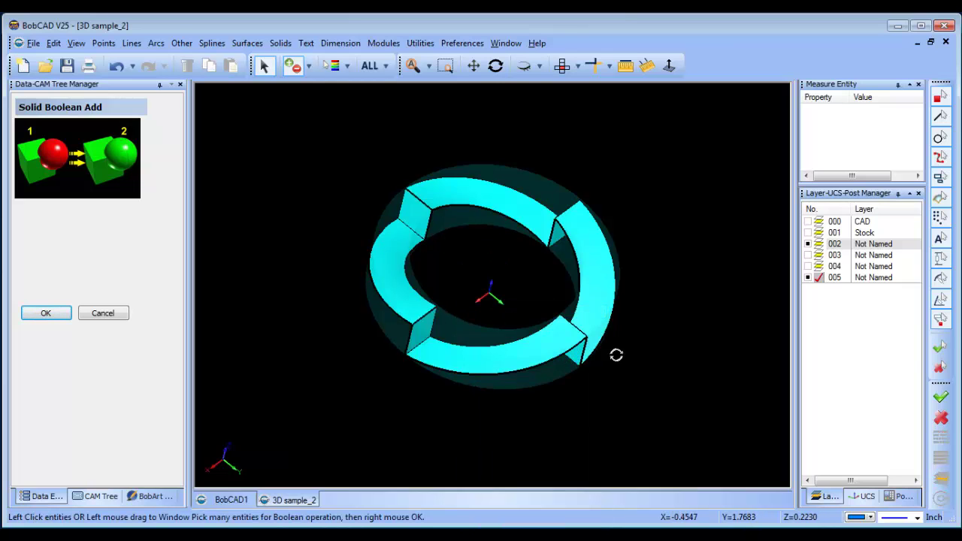
# - Join two more ring segments to the large merged solid
pyautogui.moveTo(617, 354); pyautogui.dragTo(485, 359, button='middle')
pyautogui.click(474, 353)
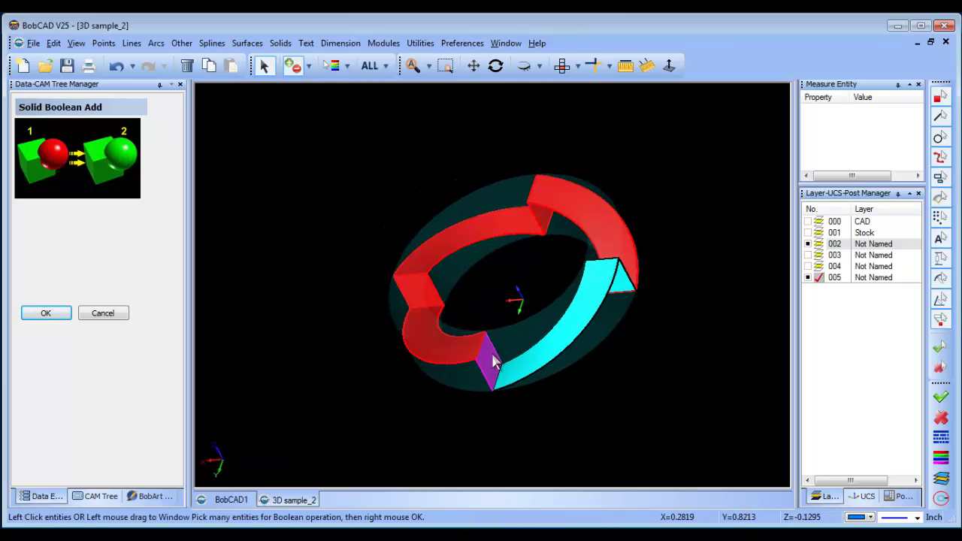
pyautogui.rightClick(526, 317)
pyautogui.click(539, 320)
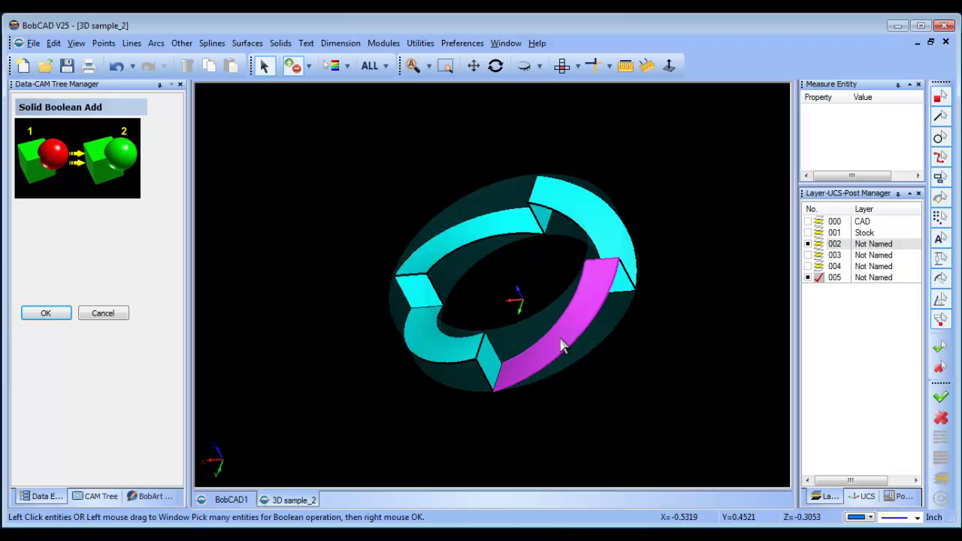
pyautogui.click(563, 344)
pyautogui.click(485, 363)
pyautogui.rightClick(498, 323)
pyautogui.click(518, 331)
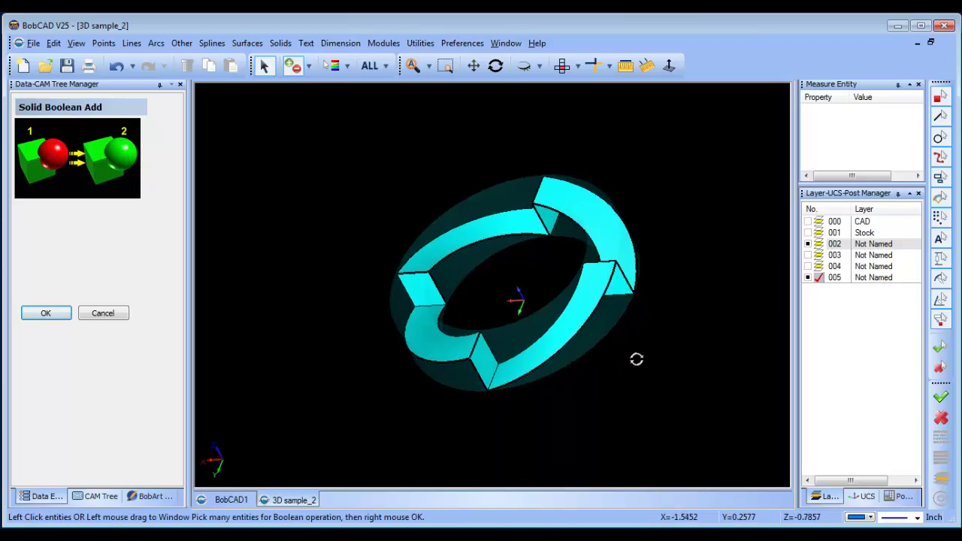
# - Union the last small segment with the large solid and exit Boolean Add
pyautogui.moveTo(636, 359); pyautogui.dragTo(525, 389, button='middle')
pyautogui.click(451, 380)
pyautogui.click(482, 375)
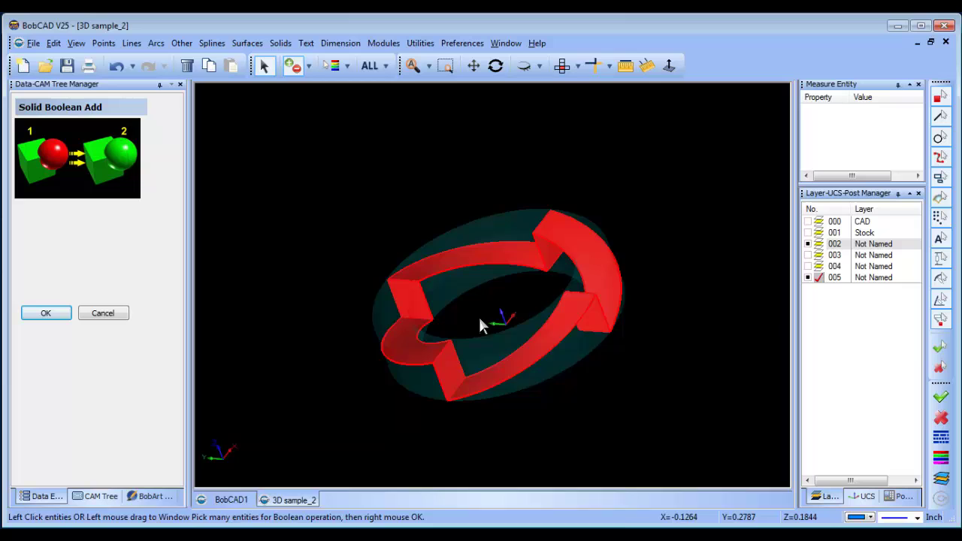
pyautogui.rightClick(478, 315)
pyautogui.click(502, 327)
pyautogui.moveTo(477, 313); pyautogui.dragTo(316, 199, button='middle')
pyautogui.rightClick(316, 199)
pyautogui.click(336, 215)
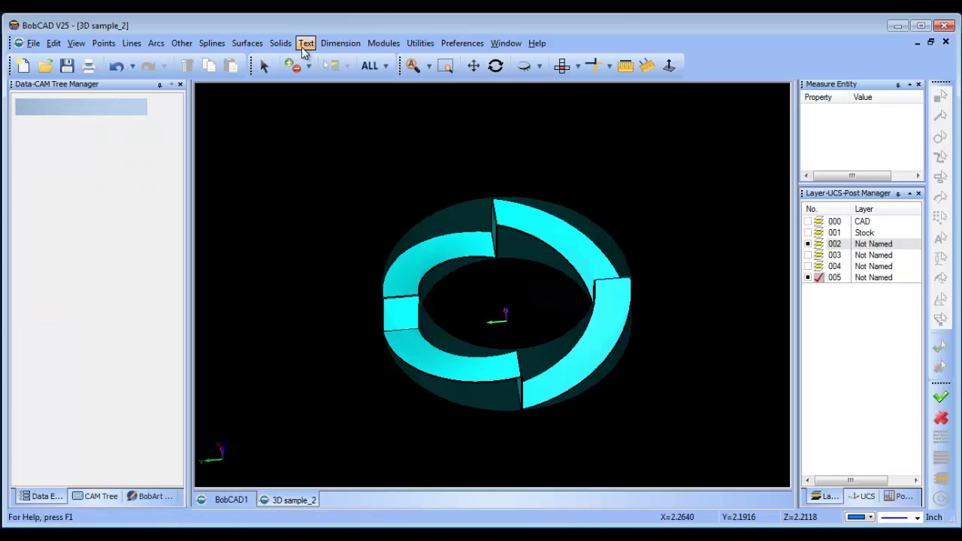
pyautogui.moveTo(433, 343); pyautogui.dragTo(471, 350, button='middle')
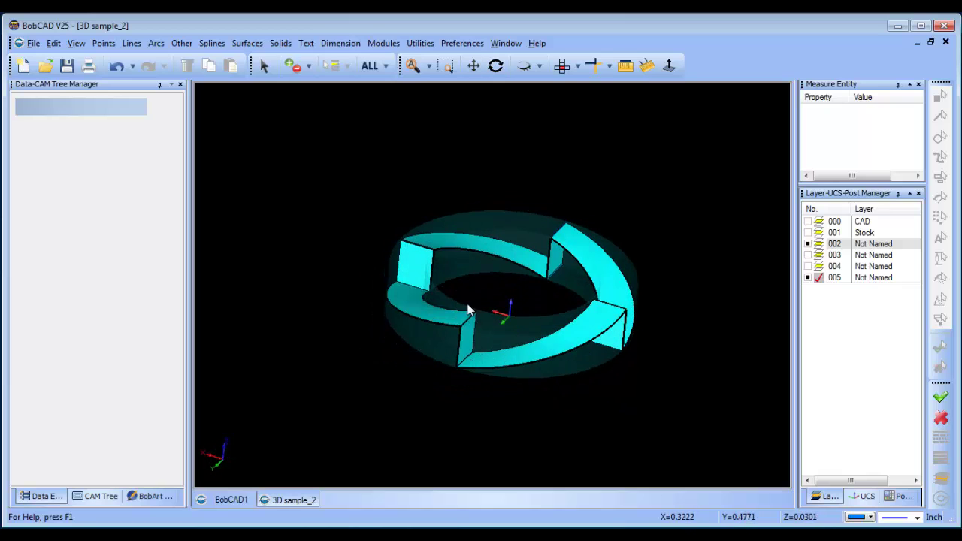
# - Fillet three vertical step edges of the ring with a 0.25 radius
pyautogui.click(281, 43)
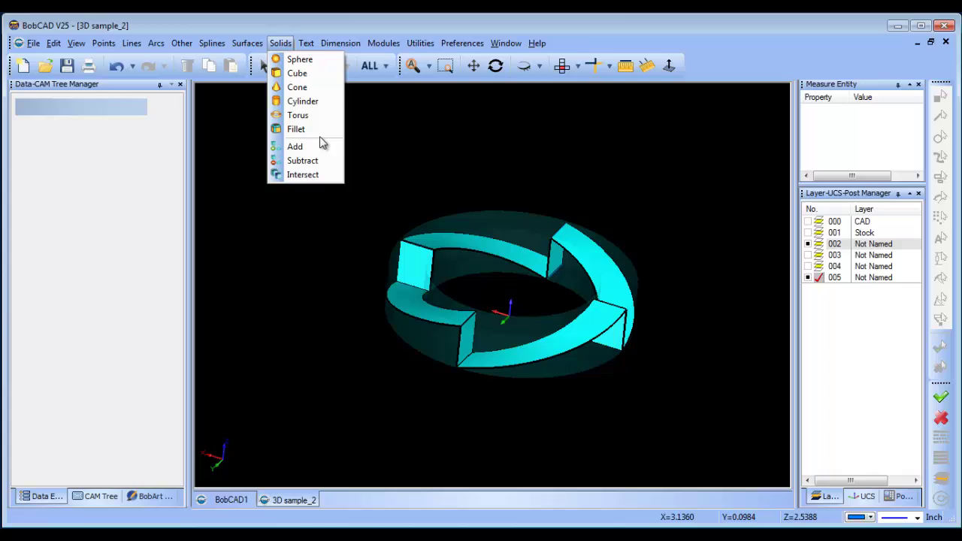
pyautogui.click(295, 129)
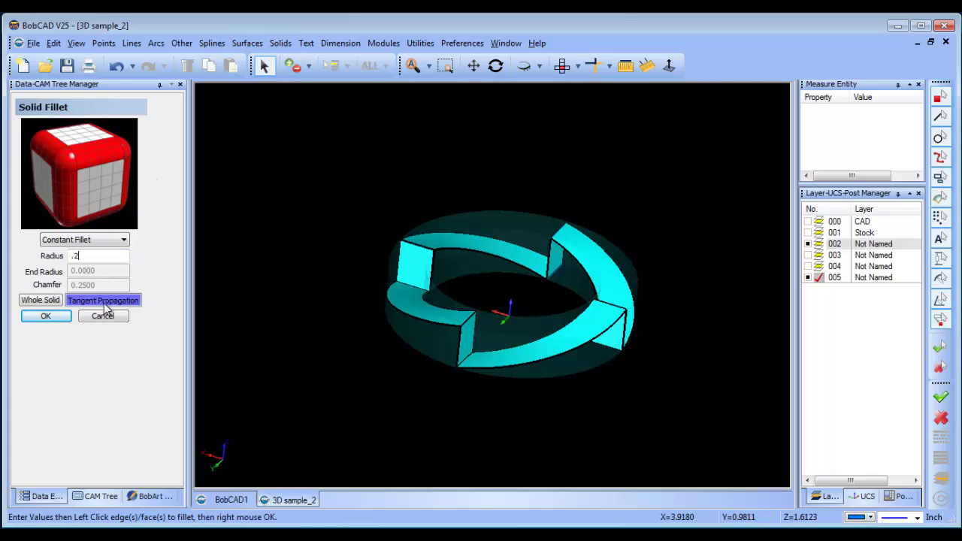
pyautogui.press('Return')
pyautogui.click(466, 321)
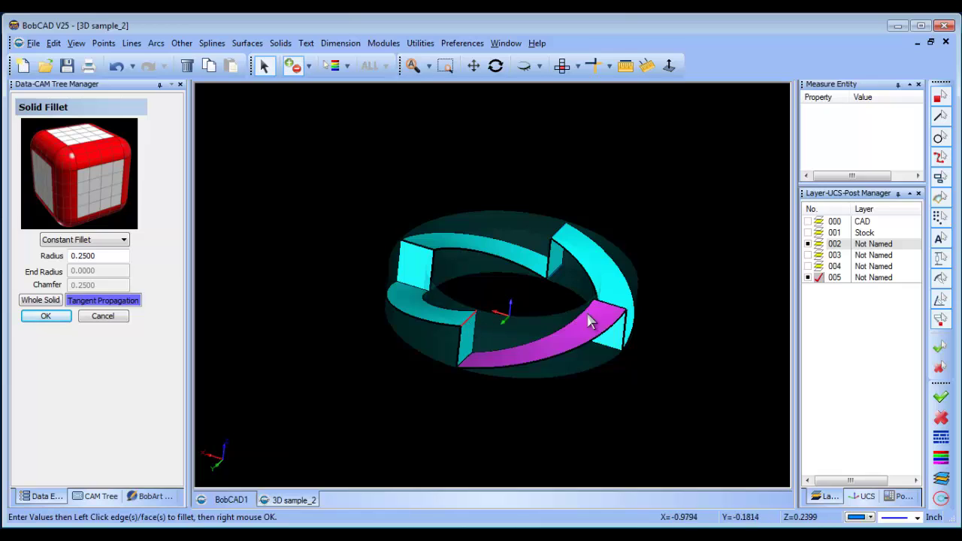
pyautogui.click(609, 313)
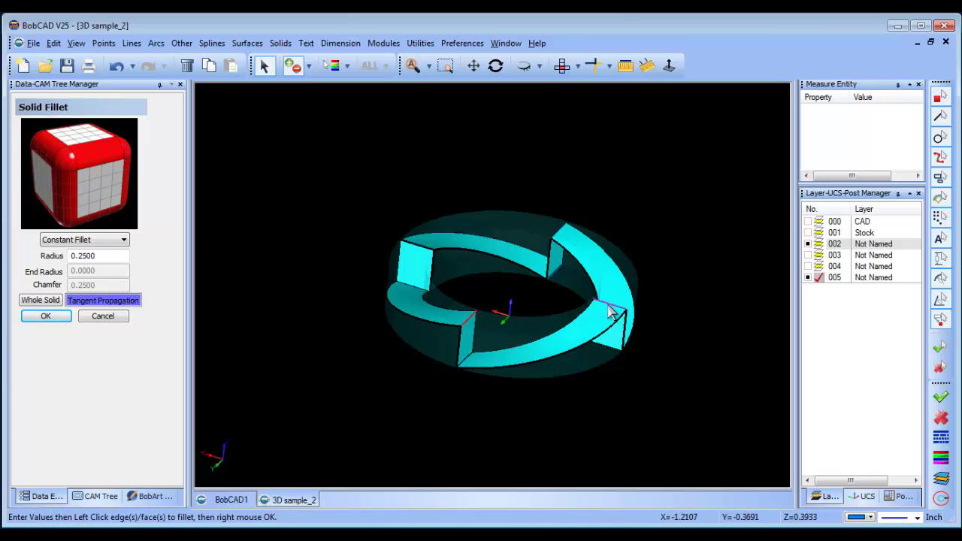
pyautogui.click(564, 235)
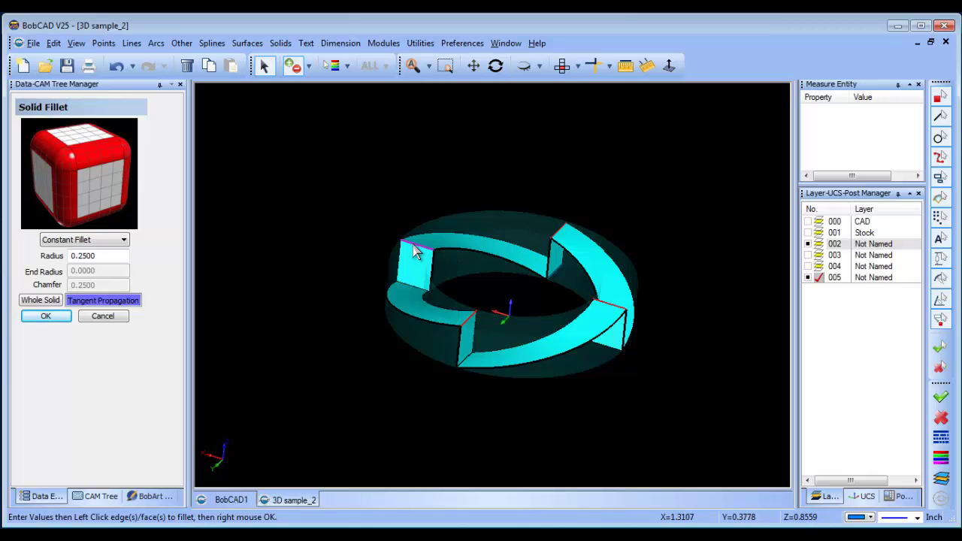
pyautogui.rightClick(354, 213)
pyautogui.click(363, 209)
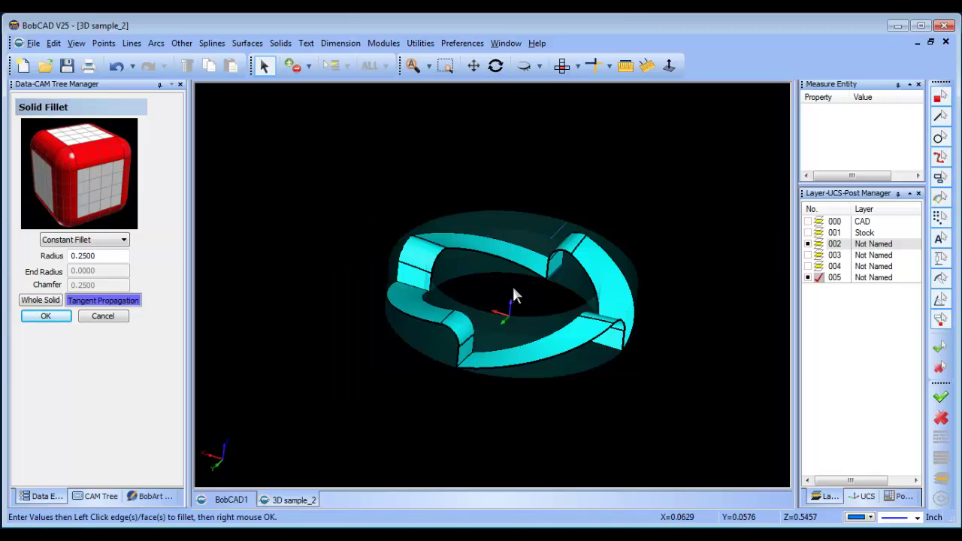
pyautogui.moveTo(513, 286); pyautogui.dragTo(519, 331, button='middle')
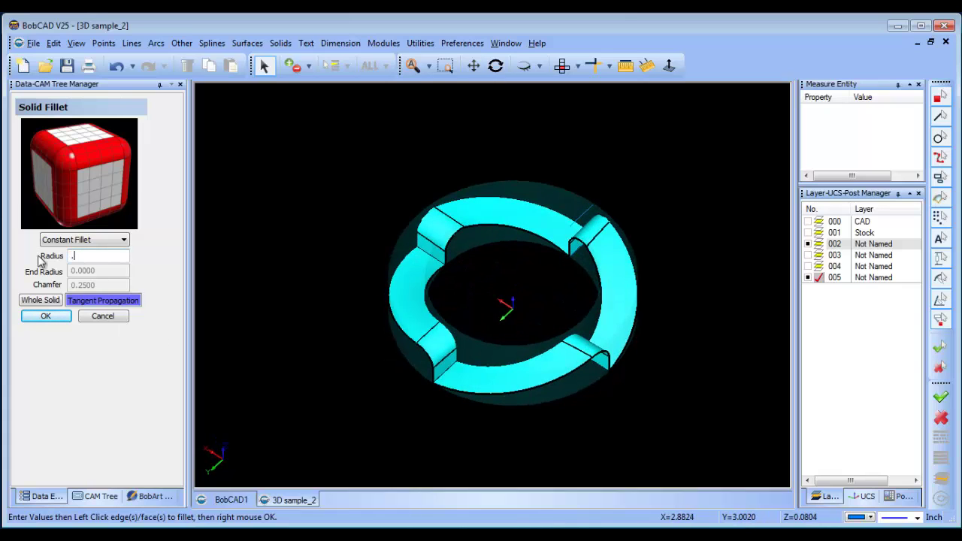
# - Change the fillet radius to 0.05 and orbit the ring toward its step edges
pyautogui.moveTo(91, 256); pyautogui.dragTo(4, 258)
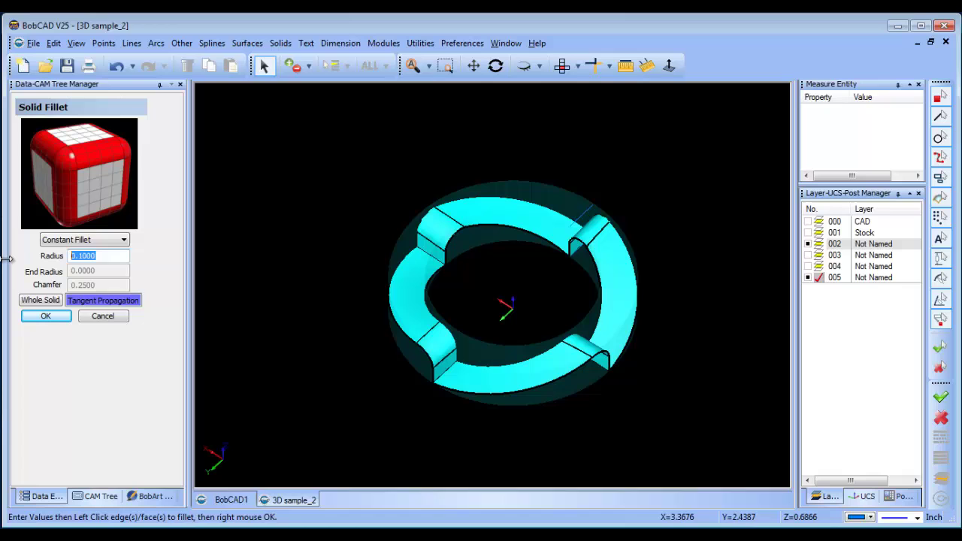
pyautogui.press('Return')
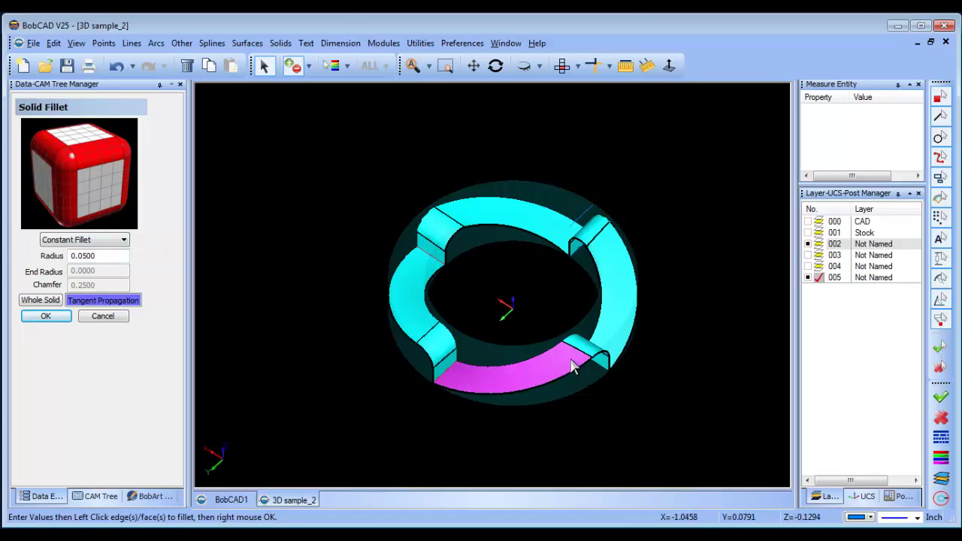
pyautogui.moveTo(662, 404); pyautogui.dragTo(473, 398, button='middle')
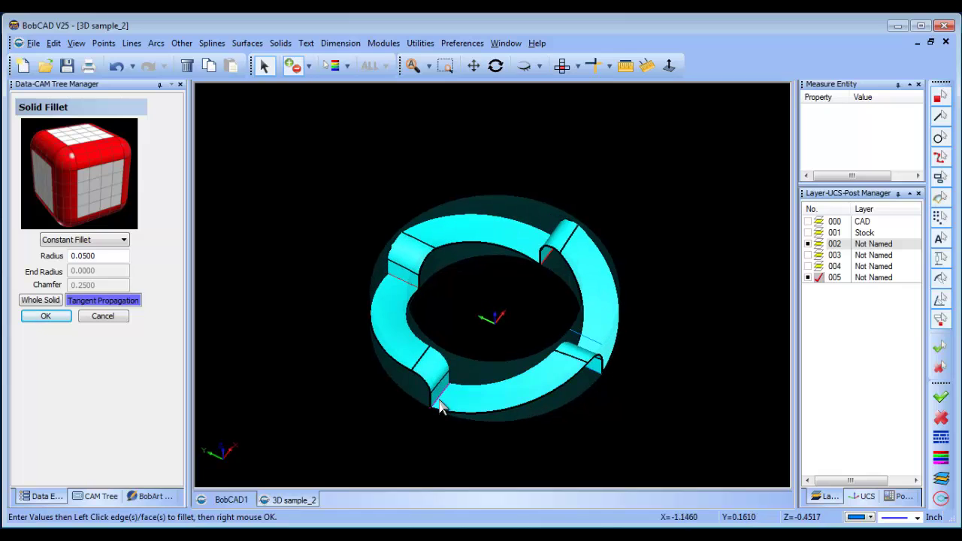
pyautogui.moveTo(645, 408); pyautogui.dragTo(391, 379, button='middle')
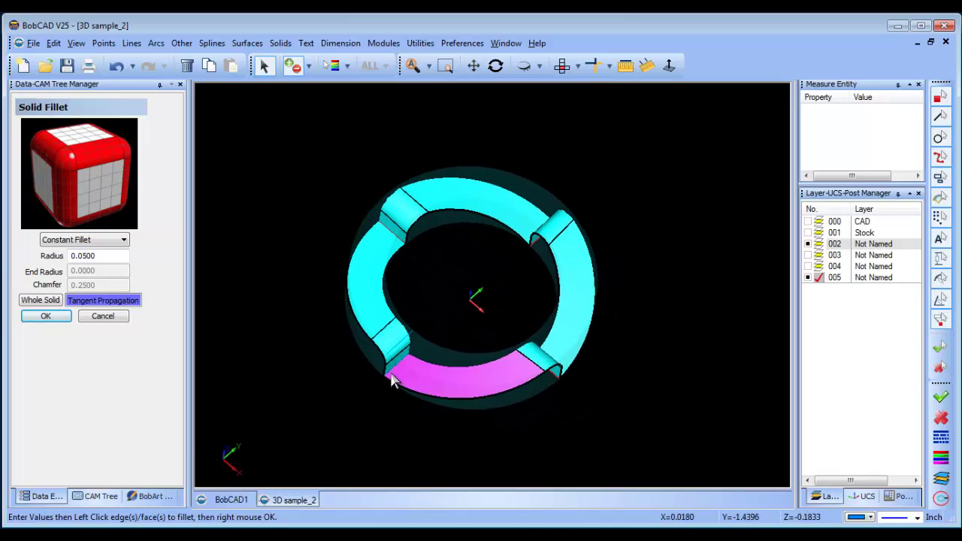
pyautogui.moveTo(501, 410); pyautogui.dragTo(379, 331, button='middle')
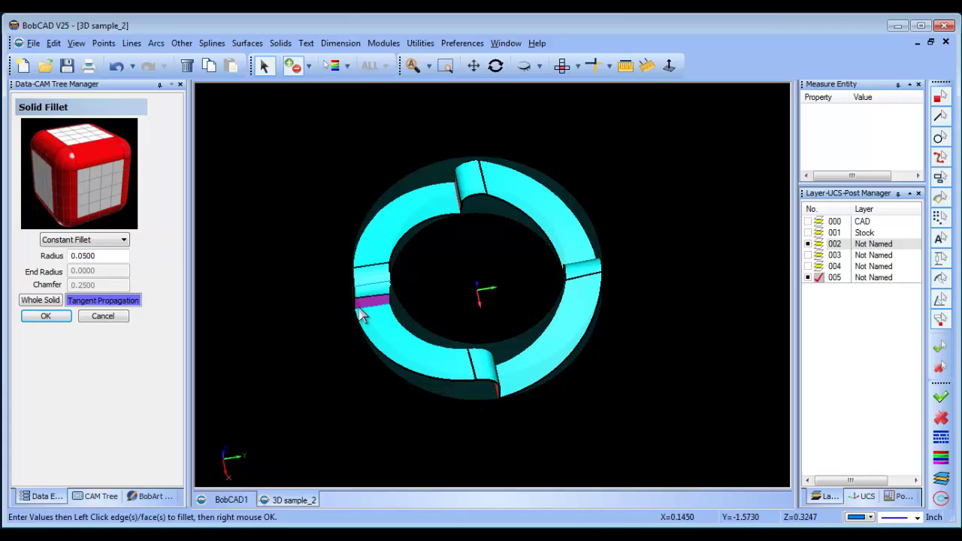
pyautogui.scroll(2, 348, 333)
pyautogui.scroll(1, 348, 333)
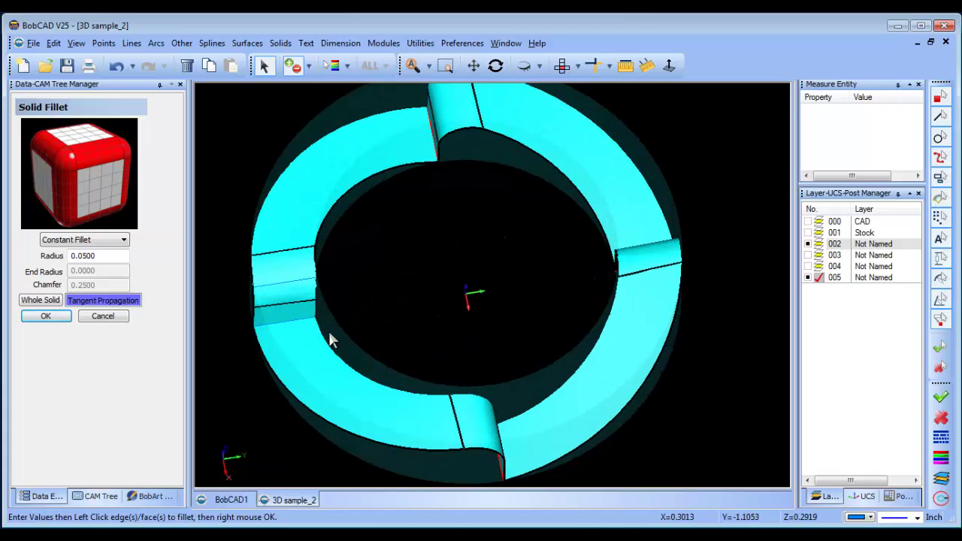
# - Switch the ring to wireframe display and zoom in on it
pyautogui.click(293, 338)
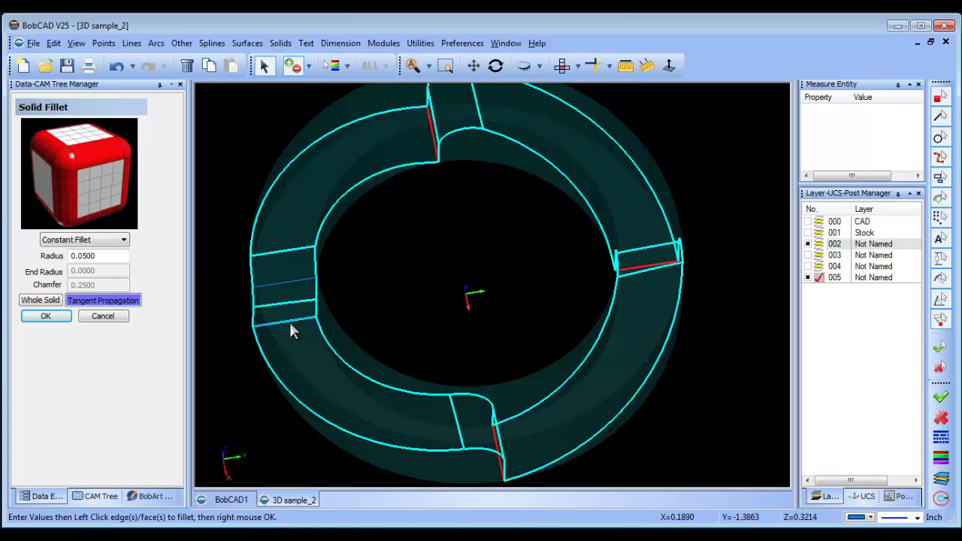
pyautogui.scroll(2, 293, 332)
pyautogui.moveTo(299, 338); pyautogui.dragTo(386, 356, button='middle')
pyautogui.scroll(-1, 348, 319)
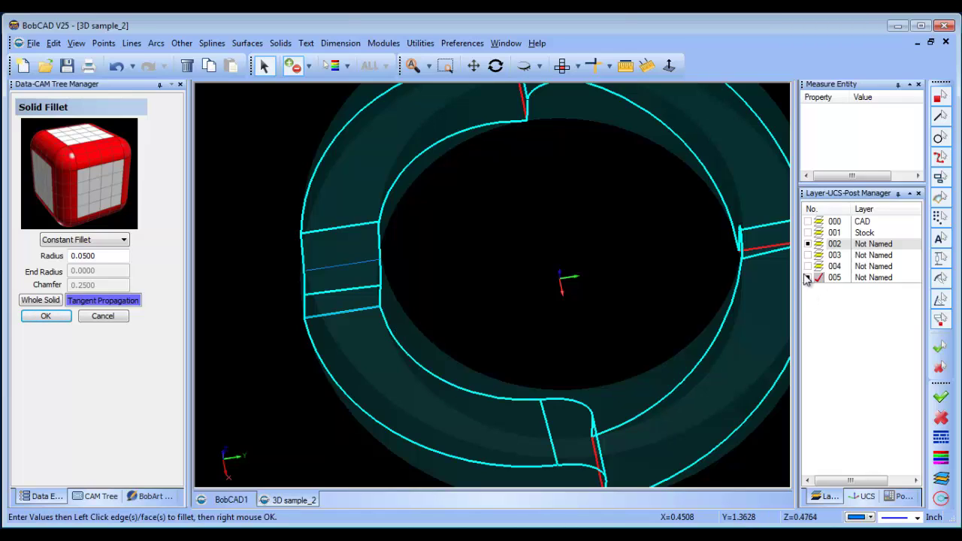
# - Make layer 002 active, toggle layer 005, and set the selection mask to None
pyautogui.click(820, 246)
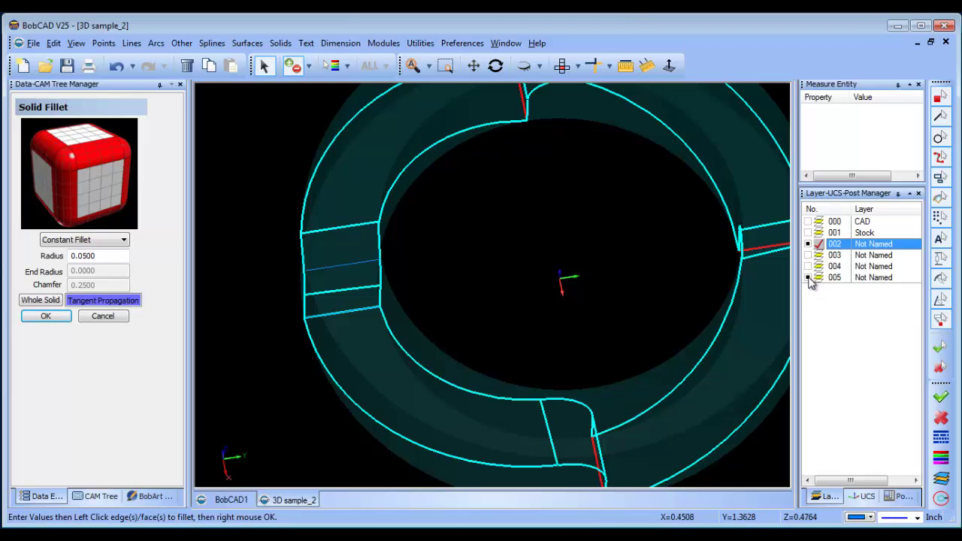
pyautogui.click(809, 277)
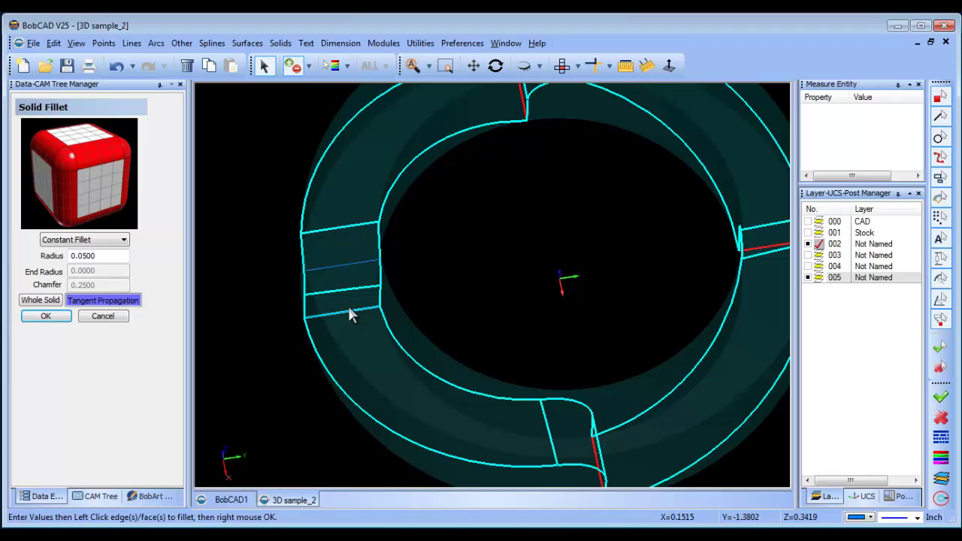
pyautogui.click(786, 275)
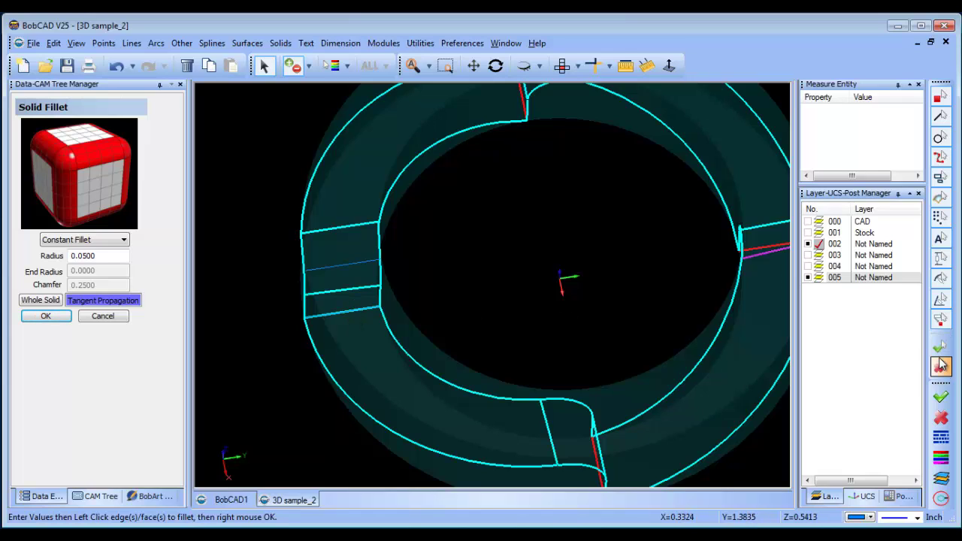
pyautogui.click(942, 368)
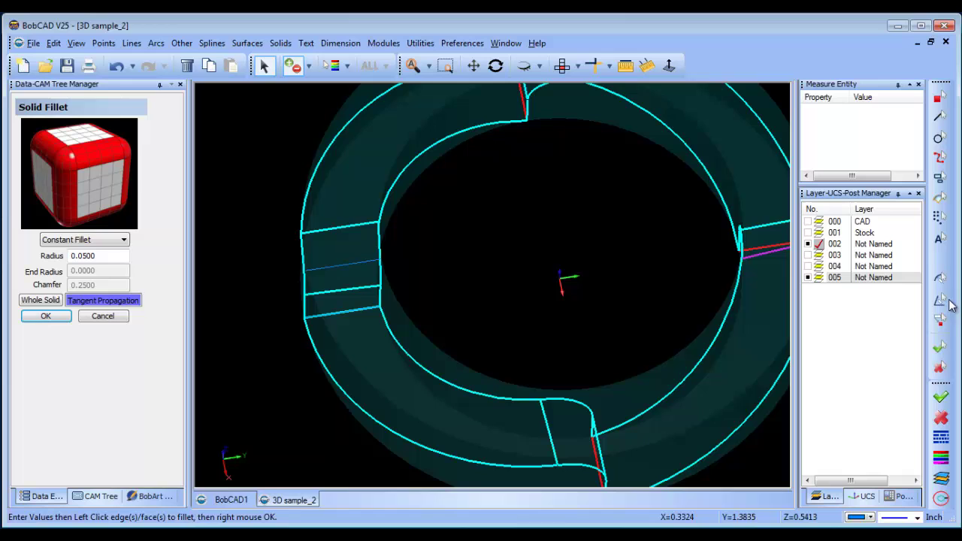
pyautogui.click(941, 197)
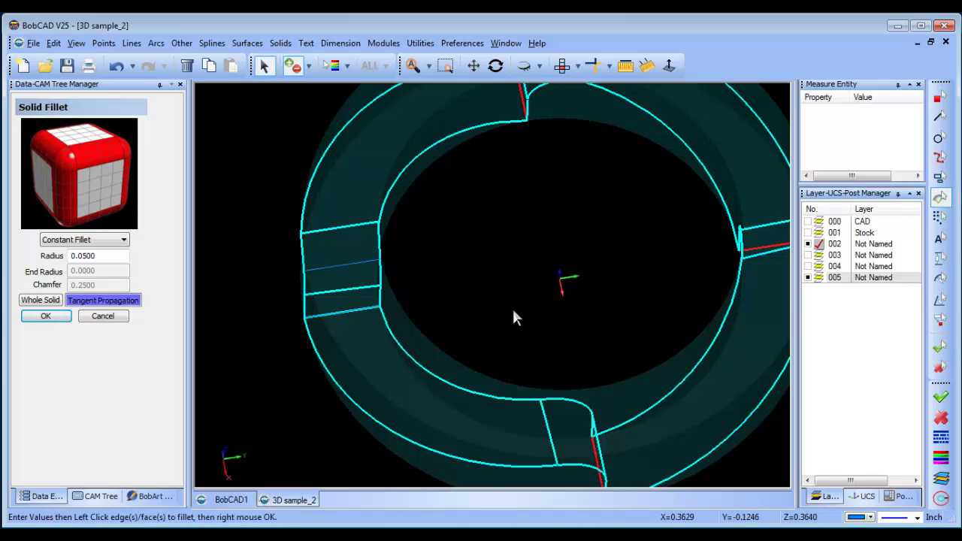
pyautogui.moveTo(396, 335); pyautogui.dragTo(316, 363, button='middle')
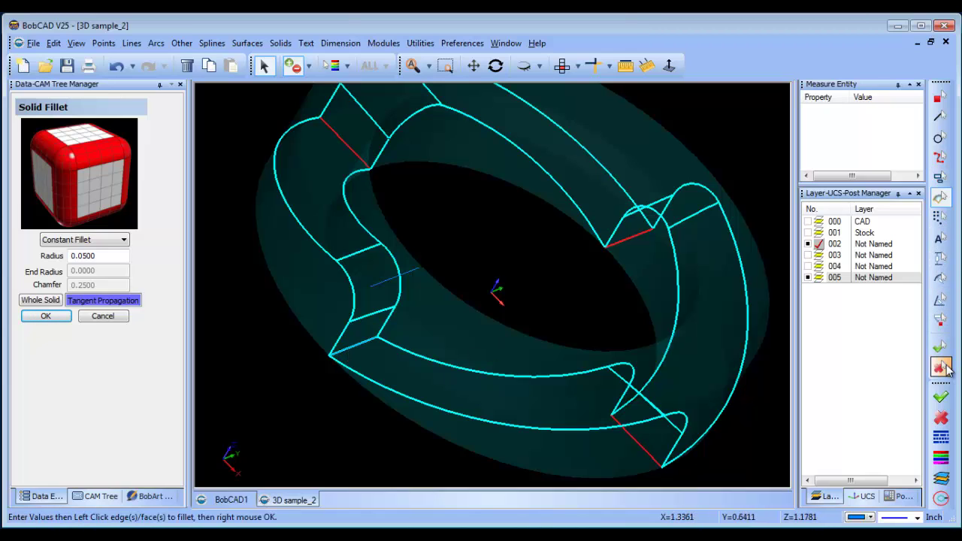
# - Cancel the fillet command and add a new layer 006
pyautogui.rightClick(448, 195)
pyautogui.click(480, 216)
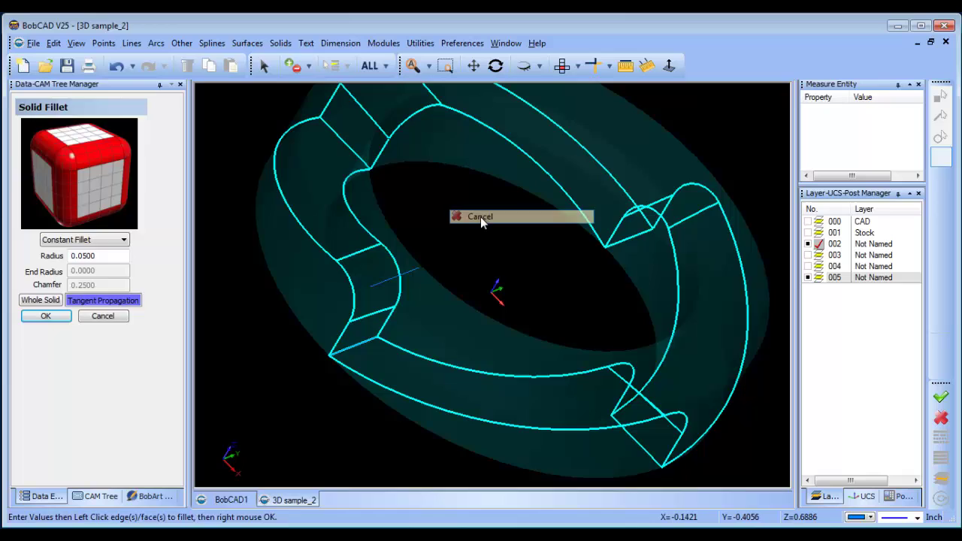
pyautogui.rightClick(857, 293)
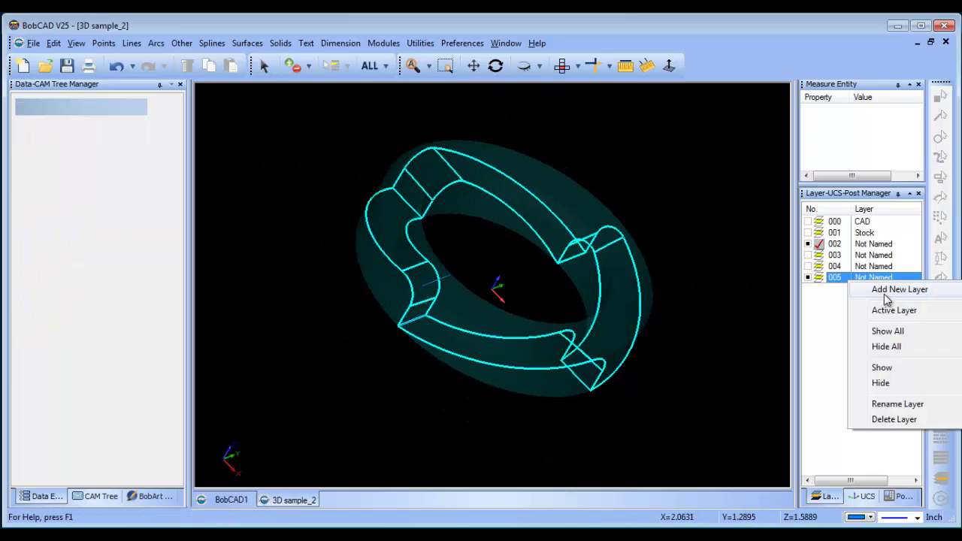
pyautogui.click(865, 301)
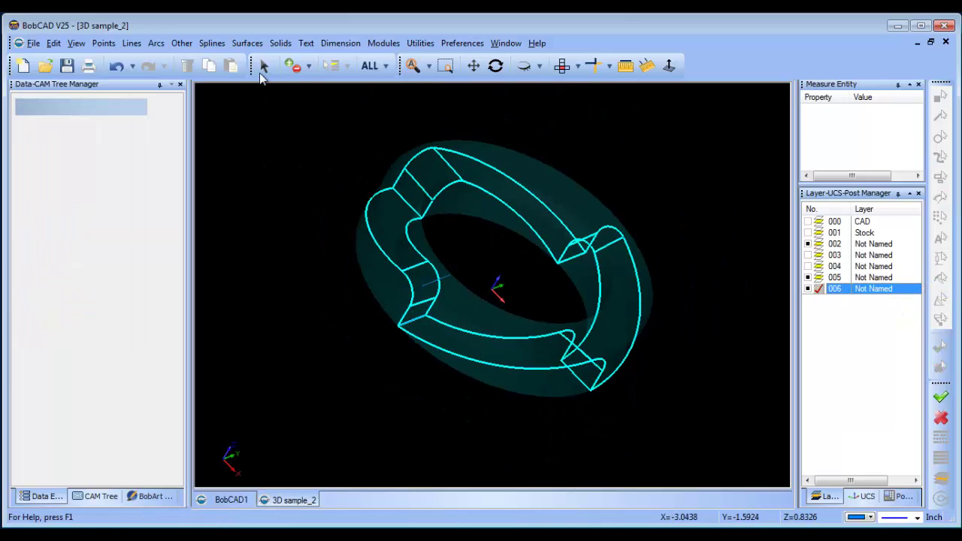
# - Move the ring solid onto layer 6 via Modify Attributes > Layer
pyautogui.click(264, 66)
pyautogui.click(559, 231)
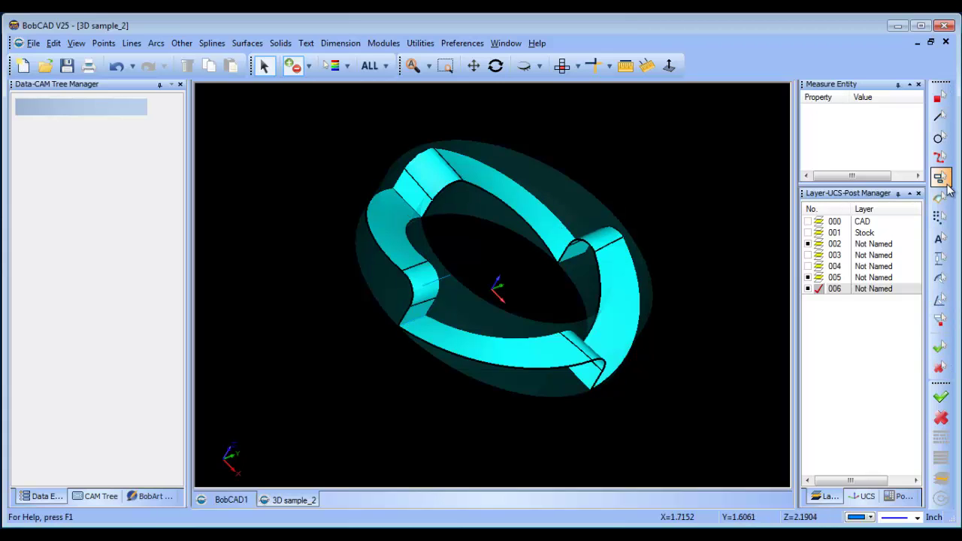
pyautogui.rightClick(285, 161)
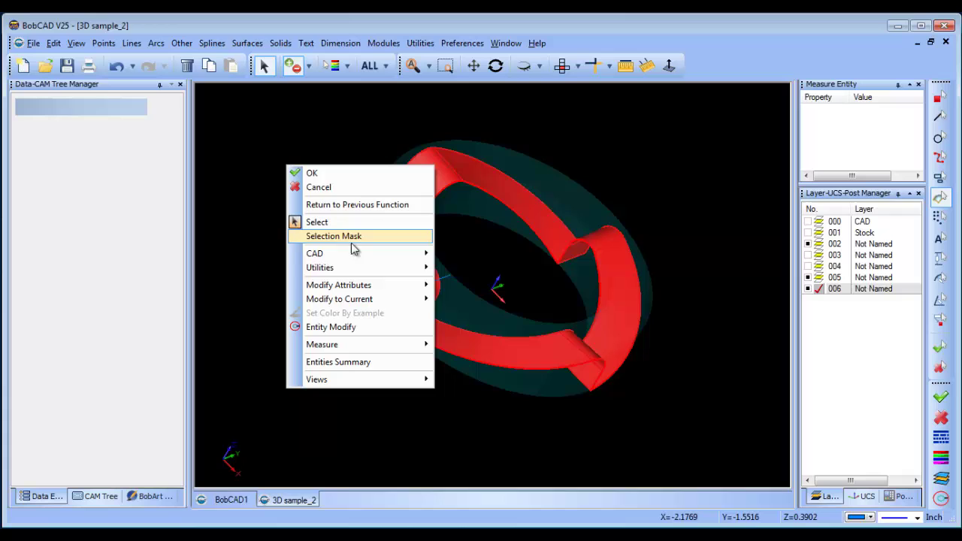
pyautogui.moveTo(387, 292)
pyautogui.click(461, 313)
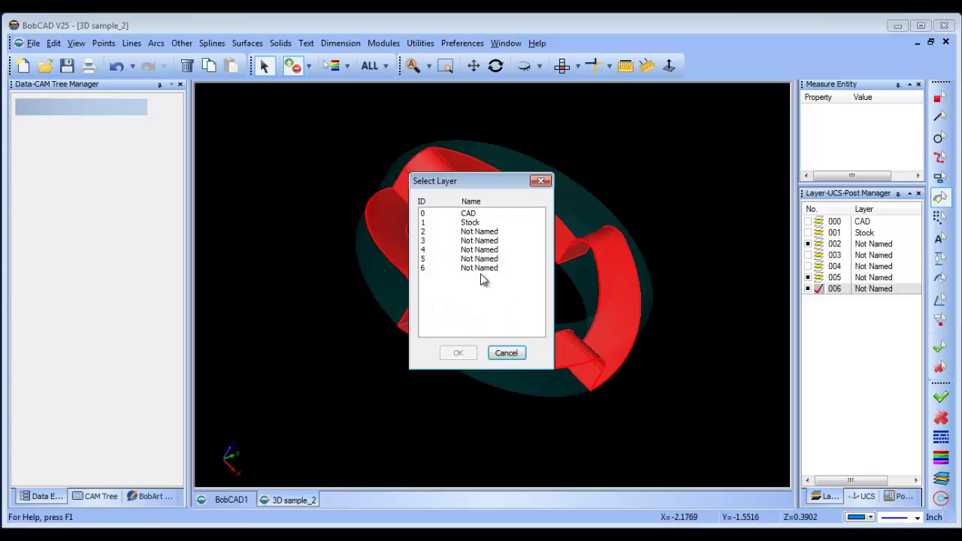
pyautogui.click(460, 354)
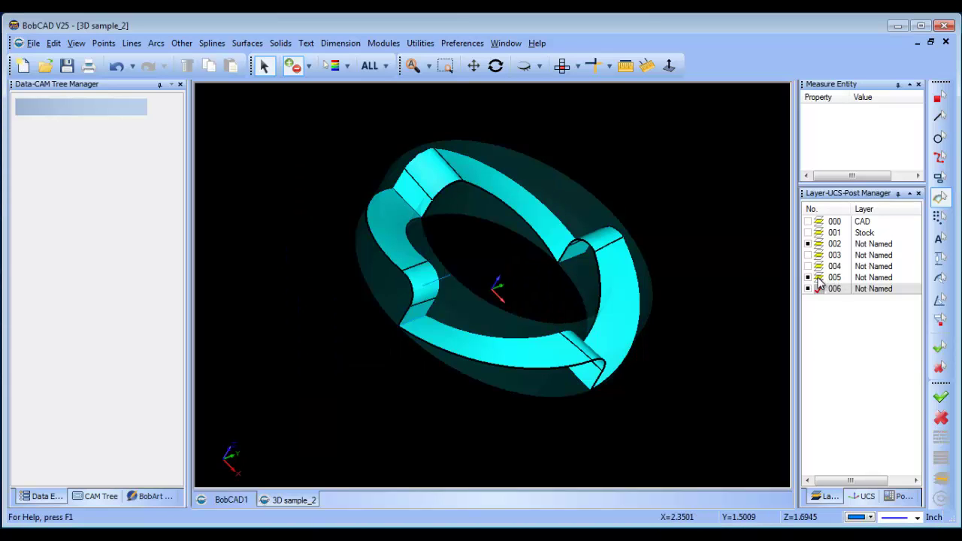
pyautogui.rightClick(609, 159)
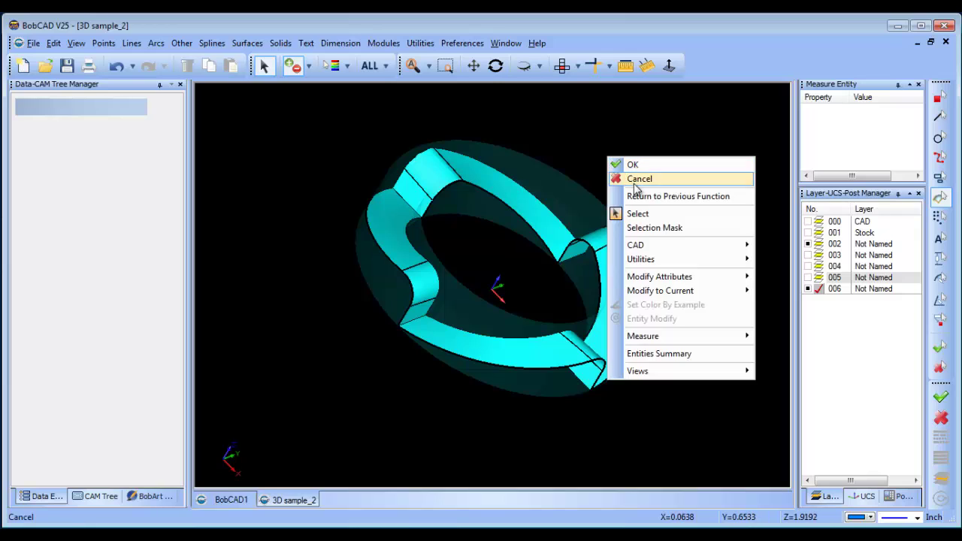
pyautogui.click(635, 182)
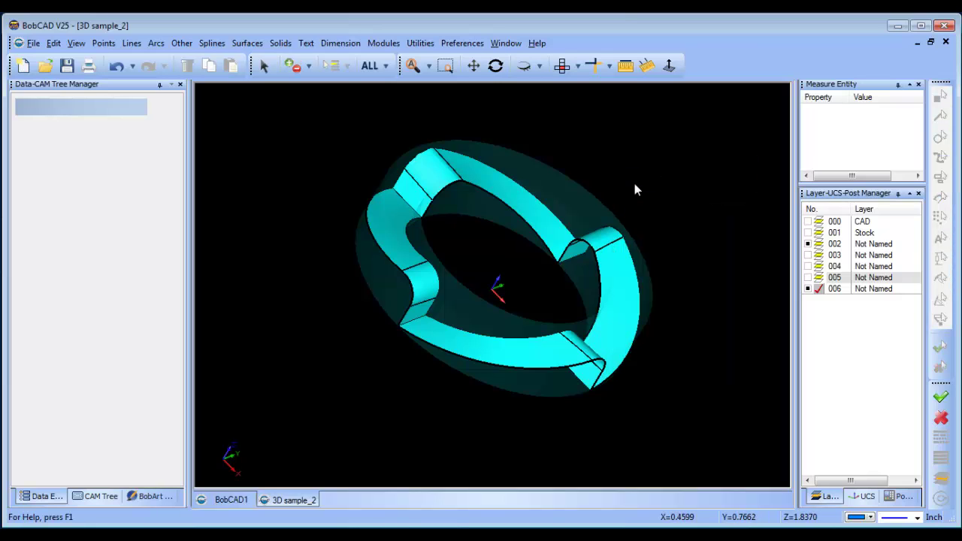
pyautogui.moveTo(532, 207); pyautogui.dragTo(504, 191, button='middle')
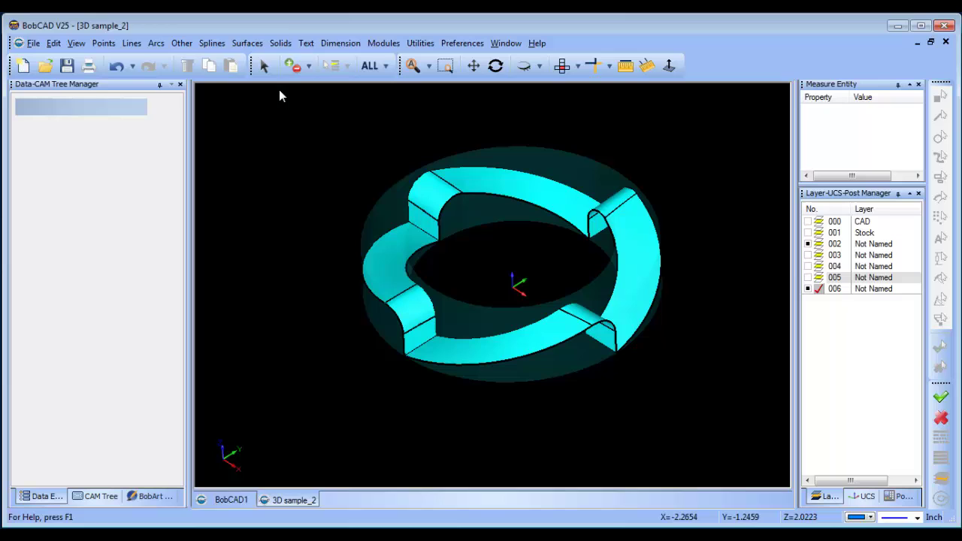
# - Apply a 0.05 solid fillet to the first picked step edges
pyautogui.click(281, 43)
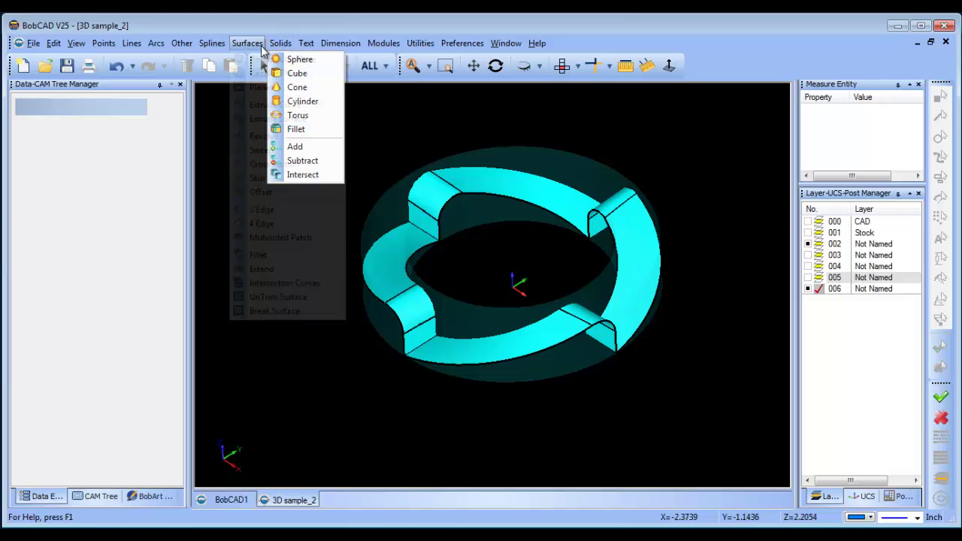
pyautogui.click(297, 129)
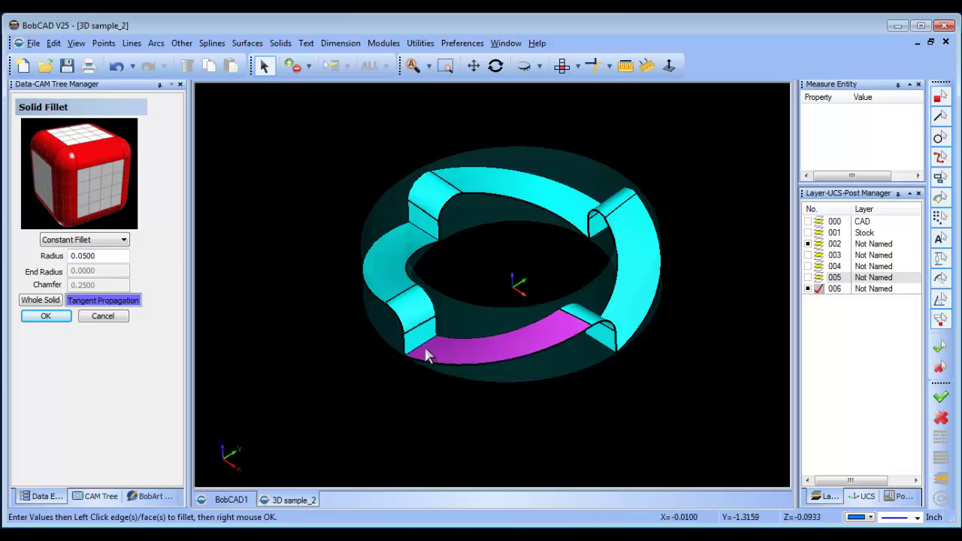
pyautogui.moveTo(606, 372); pyautogui.dragTo(460, 392, button='middle')
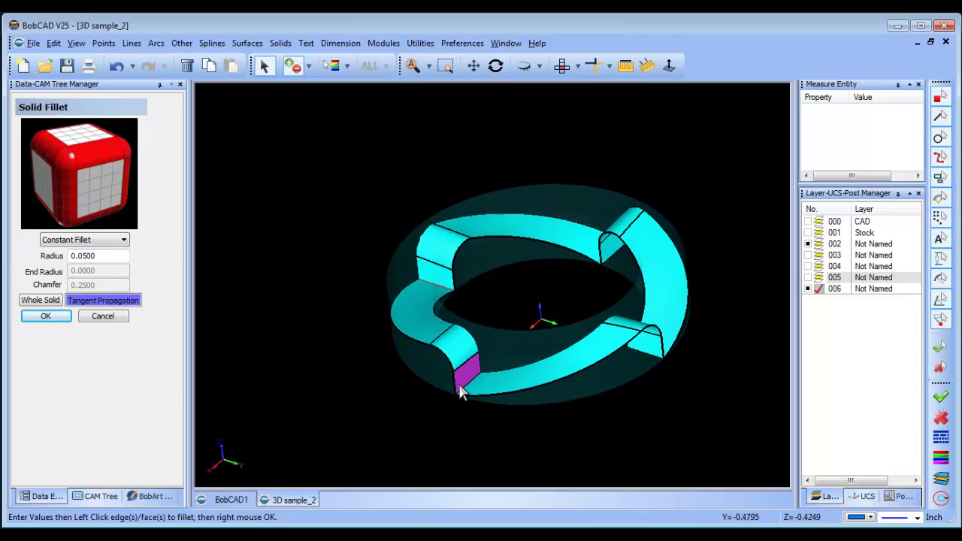
pyautogui.moveTo(611, 389); pyautogui.dragTo(451, 388, button='middle')
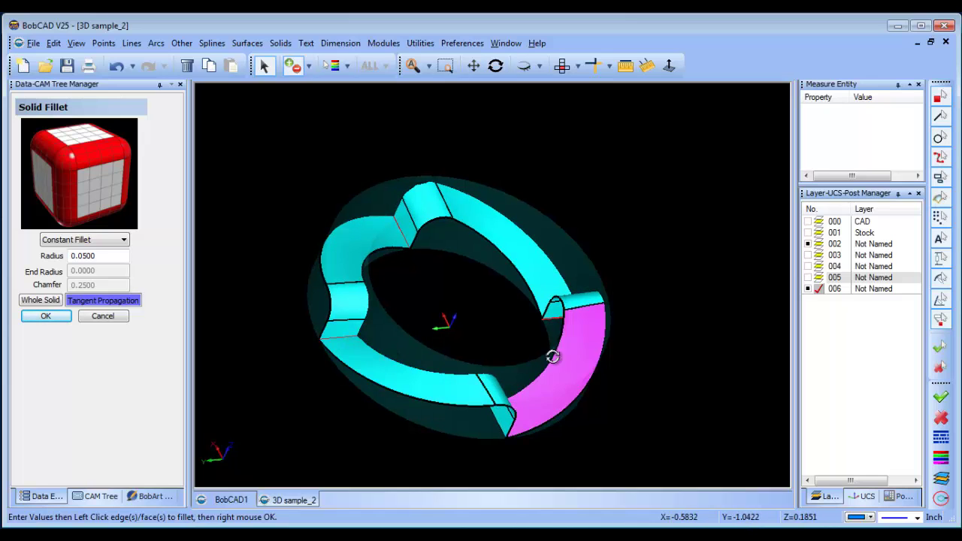
pyautogui.moveTo(552, 354); pyautogui.dragTo(363, 368, button='middle')
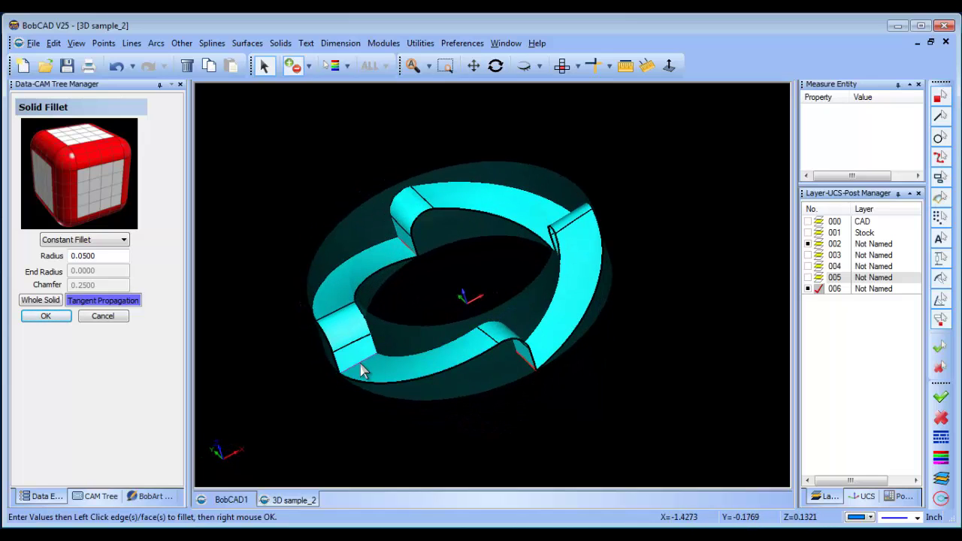
pyautogui.moveTo(589, 388); pyautogui.dragTo(472, 387, button='middle')
pyautogui.rightClick(626, 369)
pyautogui.click(658, 376)
# - Round two more step edges with the 0.05 fillet
pyautogui.click(459, 393)
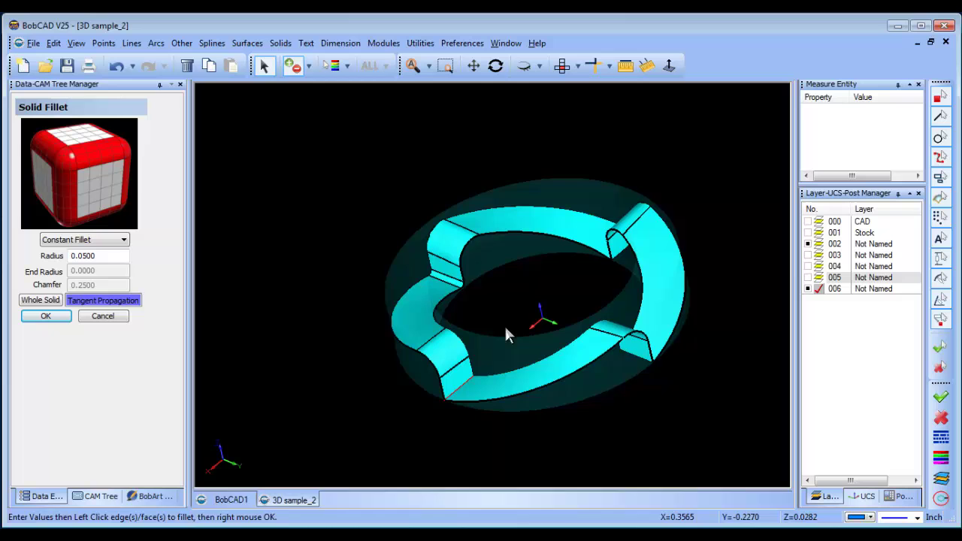
pyautogui.rightClick(506, 329)
pyautogui.click(519, 336)
pyautogui.moveTo(679, 361); pyautogui.dragTo(369, 419, button='middle')
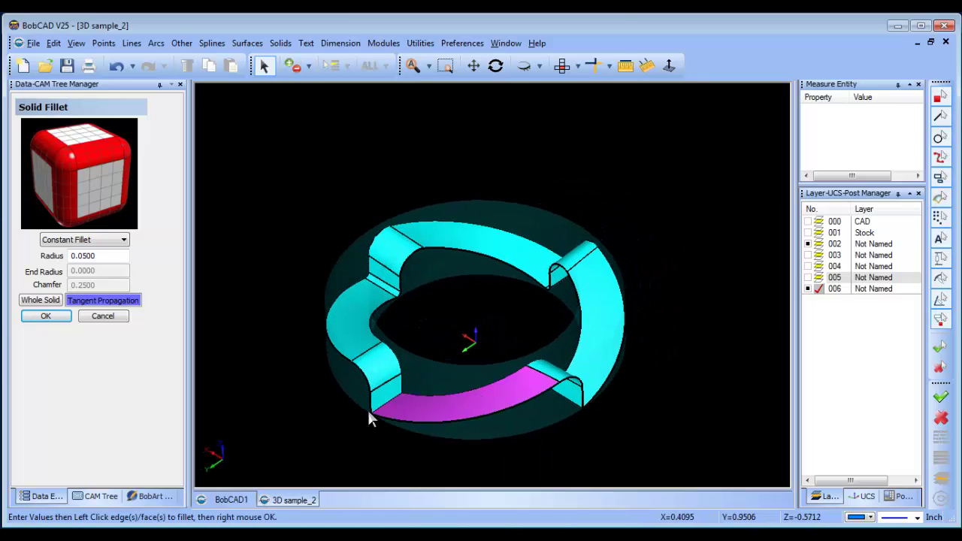
pyautogui.rightClick(455, 357)
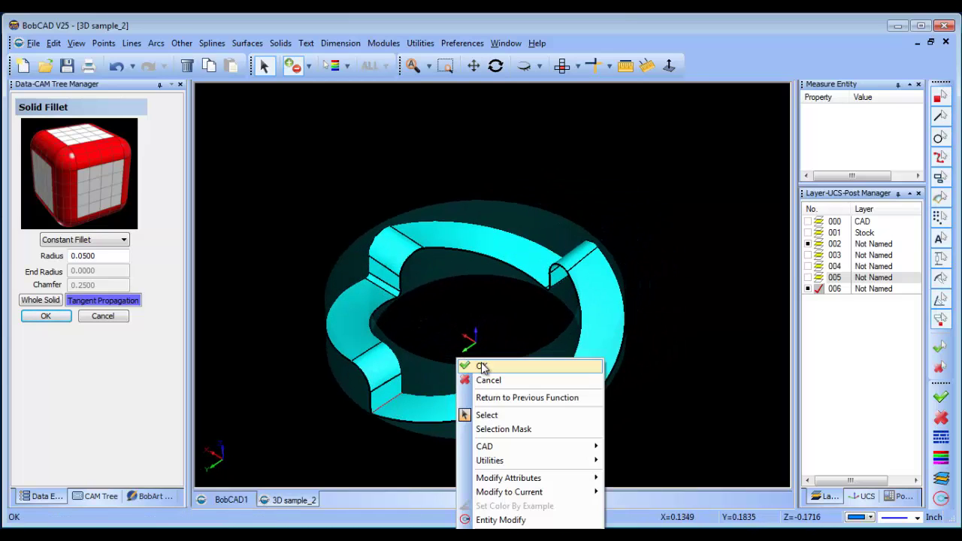
pyautogui.click(482, 367)
# - Fillet one last step edge, then close the Solid Fillet panel
pyautogui.moveTo(608, 369); pyautogui.dragTo(376, 382, button='middle')
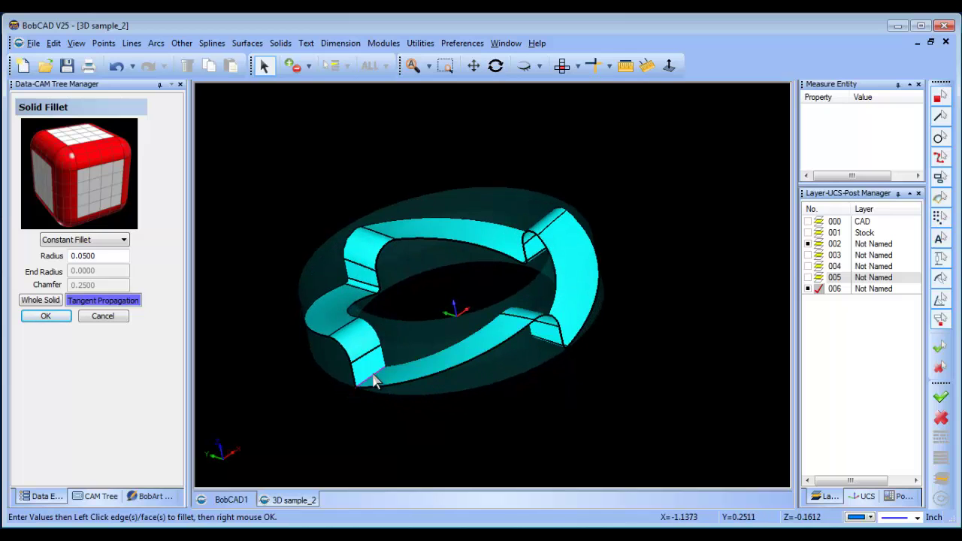
pyautogui.rightClick(402, 352)
pyautogui.click(430, 361)
pyautogui.moveTo(563, 361); pyautogui.dragTo(429, 386, button='middle')
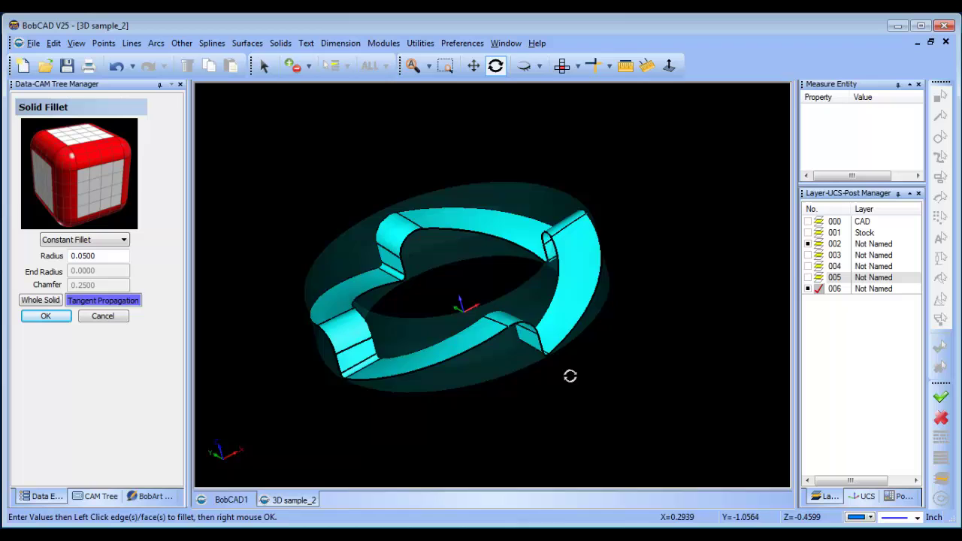
pyautogui.moveTo(570, 376); pyautogui.dragTo(378, 344)
pyautogui.click(110, 317)
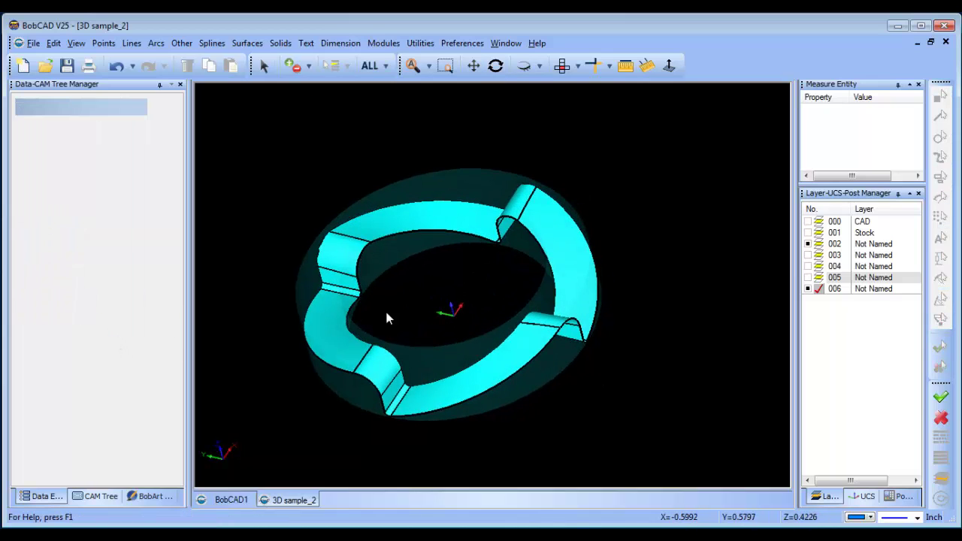
pyautogui.moveTo(387, 320); pyautogui.dragTo(439, 313, button='middle')
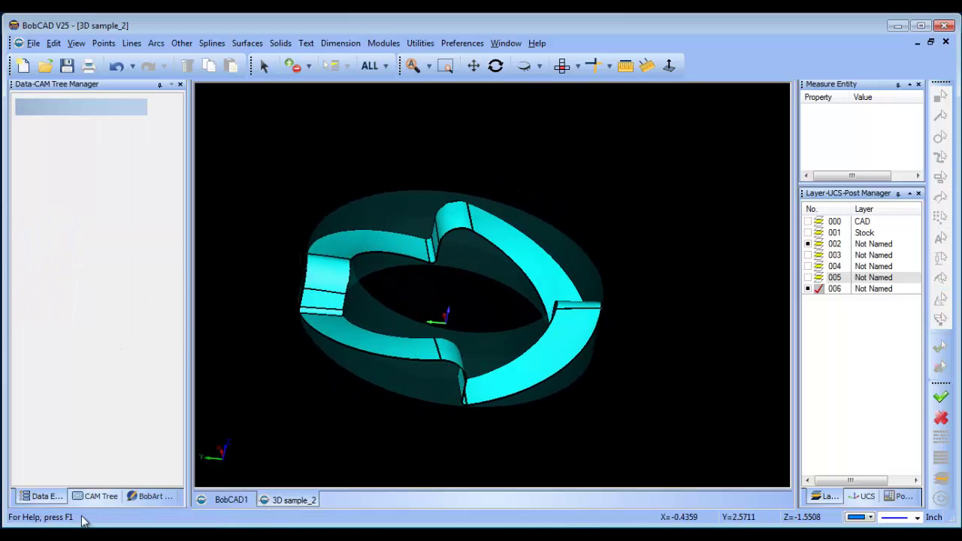
# - Reselect the filleted ring as the roughing feature's geometry and recompute the Advanced Rough toolpath
pyautogui.click(98, 497)
pyautogui.click(101, 177)
pyautogui.rightClick(106, 178)
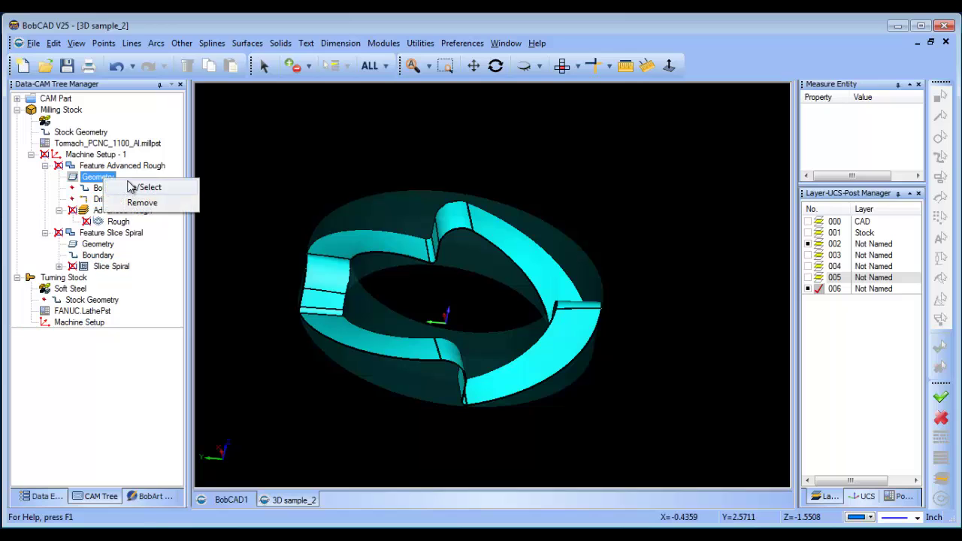
pyautogui.click(134, 187)
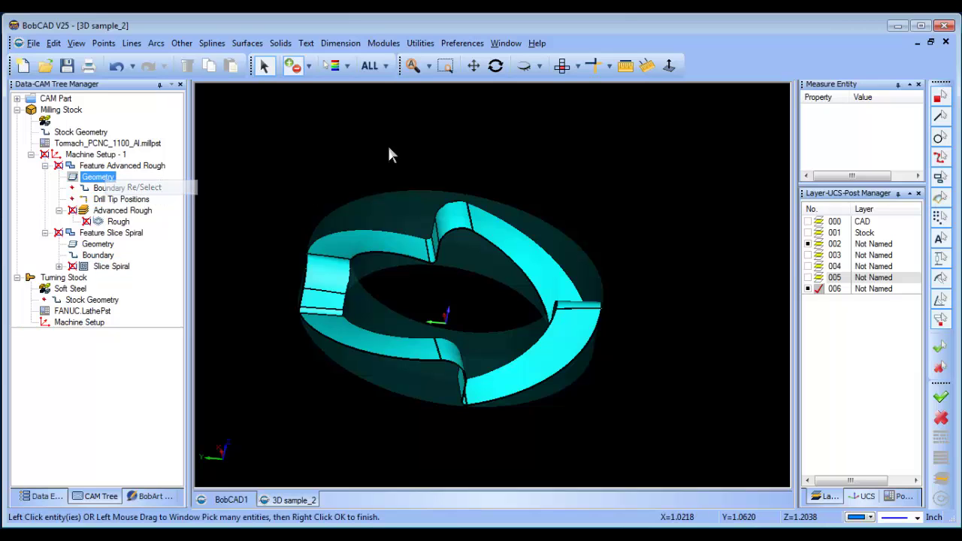
pyautogui.rightClick(291, 158)
pyautogui.click(331, 162)
pyautogui.click(120, 211)
pyautogui.rightClick(113, 212)
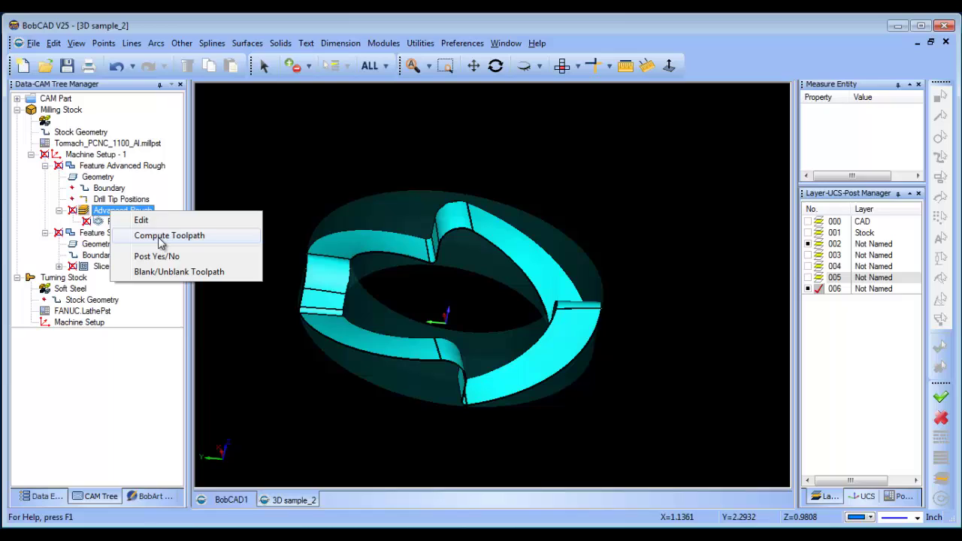
pyautogui.click(161, 236)
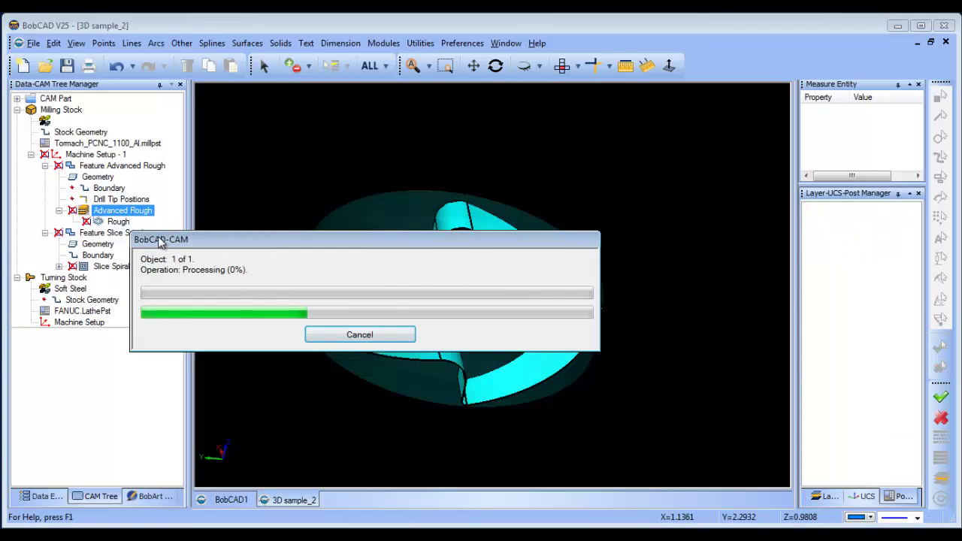
# - Reselect the whole solid as the Slice Spiral geometry and recompute the Slice Spiral toolpath
pyautogui.click(106, 256)
pyautogui.click(100, 246)
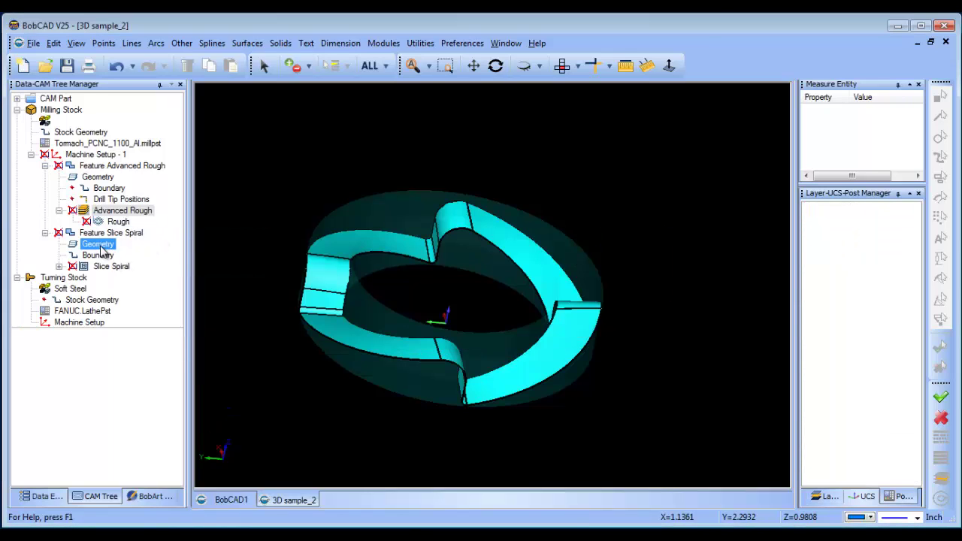
pyautogui.rightClick(103, 251)
pyautogui.click(137, 255)
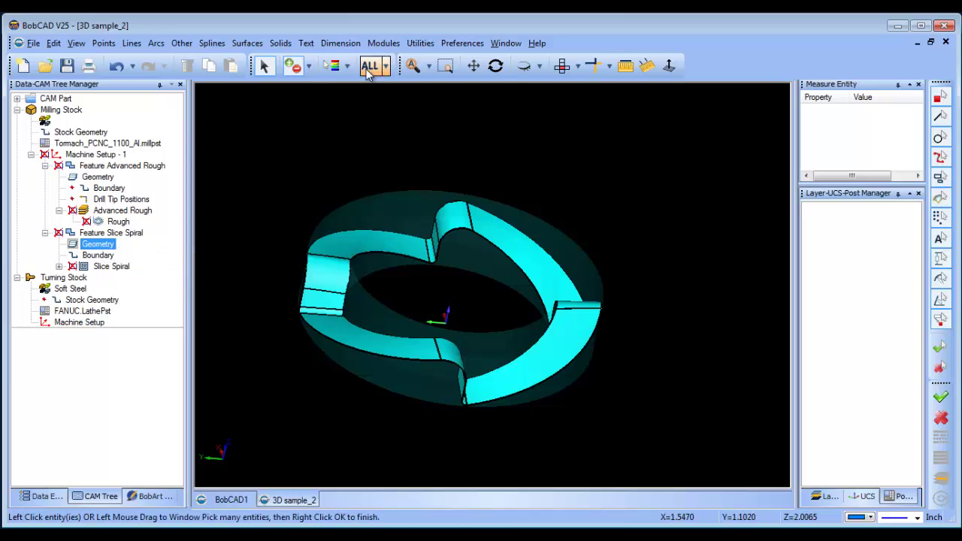
pyautogui.click(369, 66)
pyautogui.rightClick(286, 174)
pyautogui.click(312, 181)
pyautogui.rightClick(113, 267)
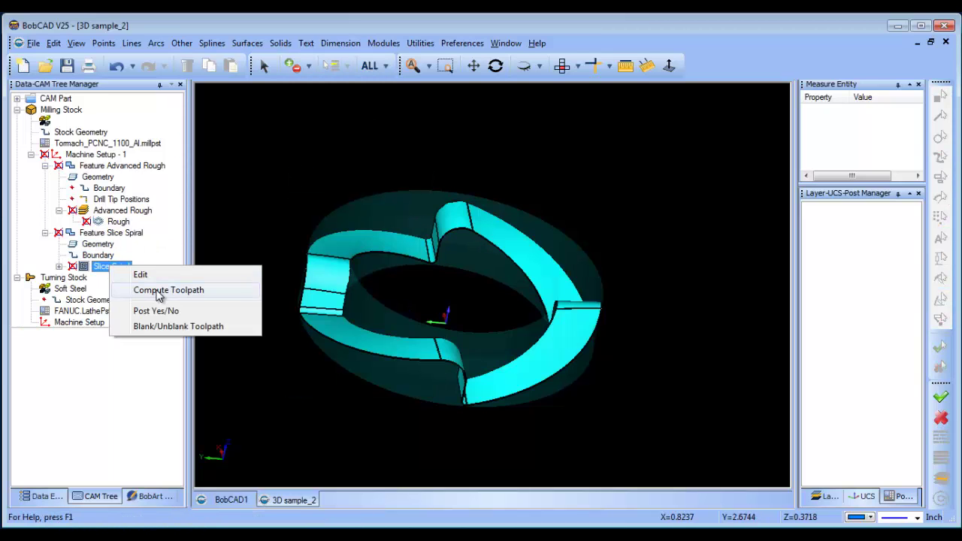
pyautogui.click(158, 290)
# - Unblank the Slice Spiral and Advanced Rough toolpaths so both show over the ring
pyautogui.click(67, 277)
pyautogui.rightClick(110, 267)
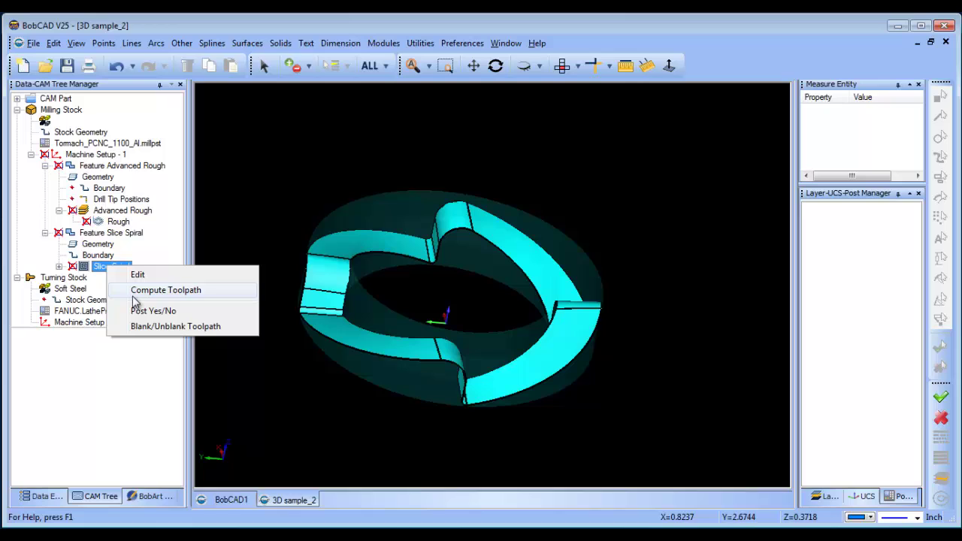
pyautogui.click(177, 328)
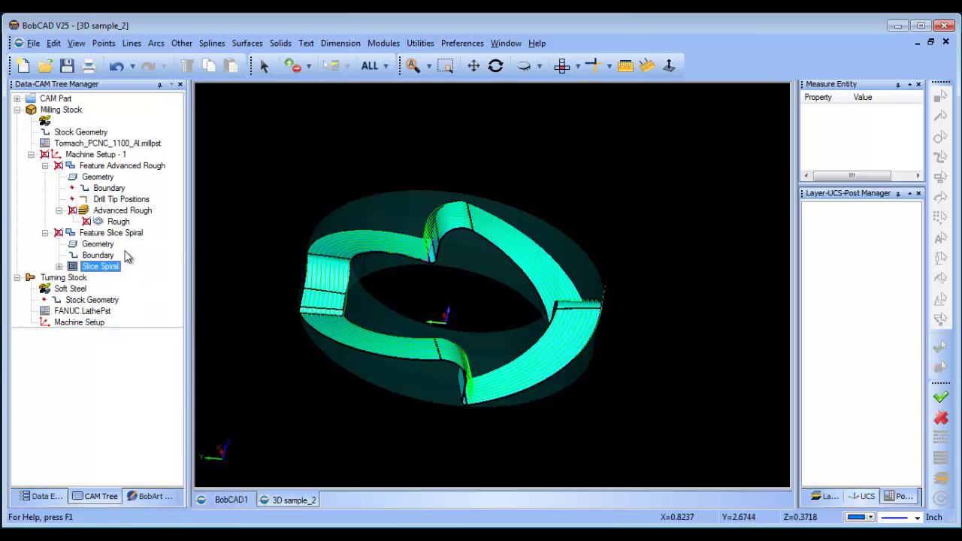
pyautogui.rightClick(116, 222)
pyautogui.click(151, 245)
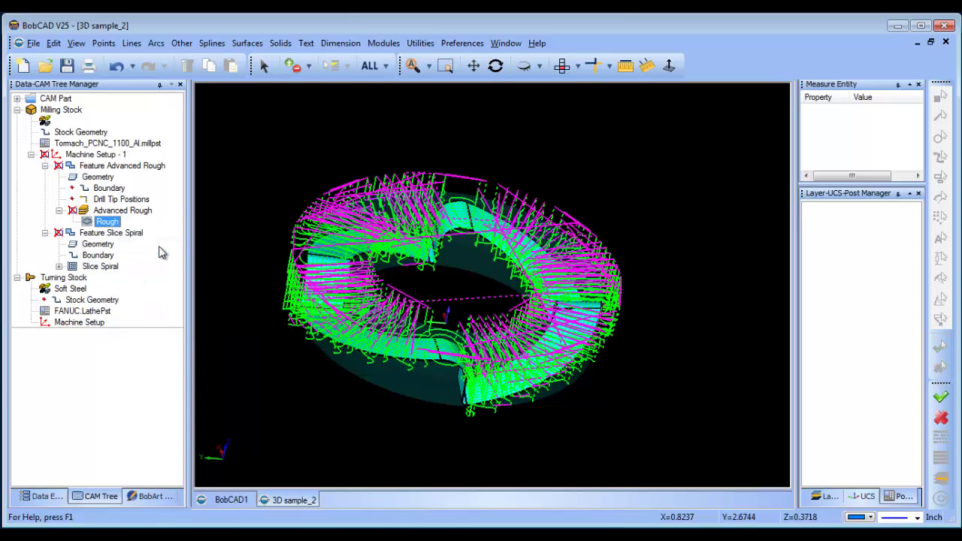
pyautogui.keyDown('ctrl'); pyautogui.click(81, 132); pyautogui.keyUp('ctrl')
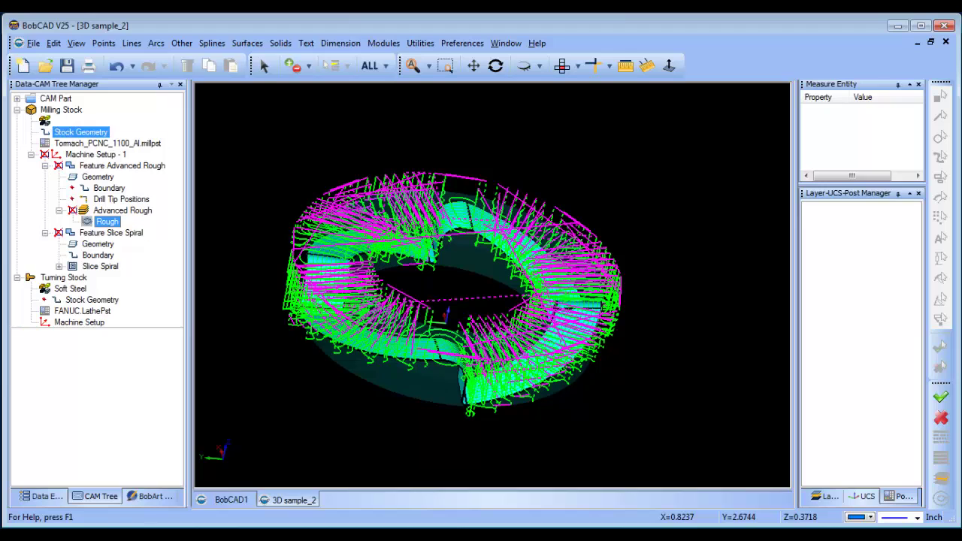